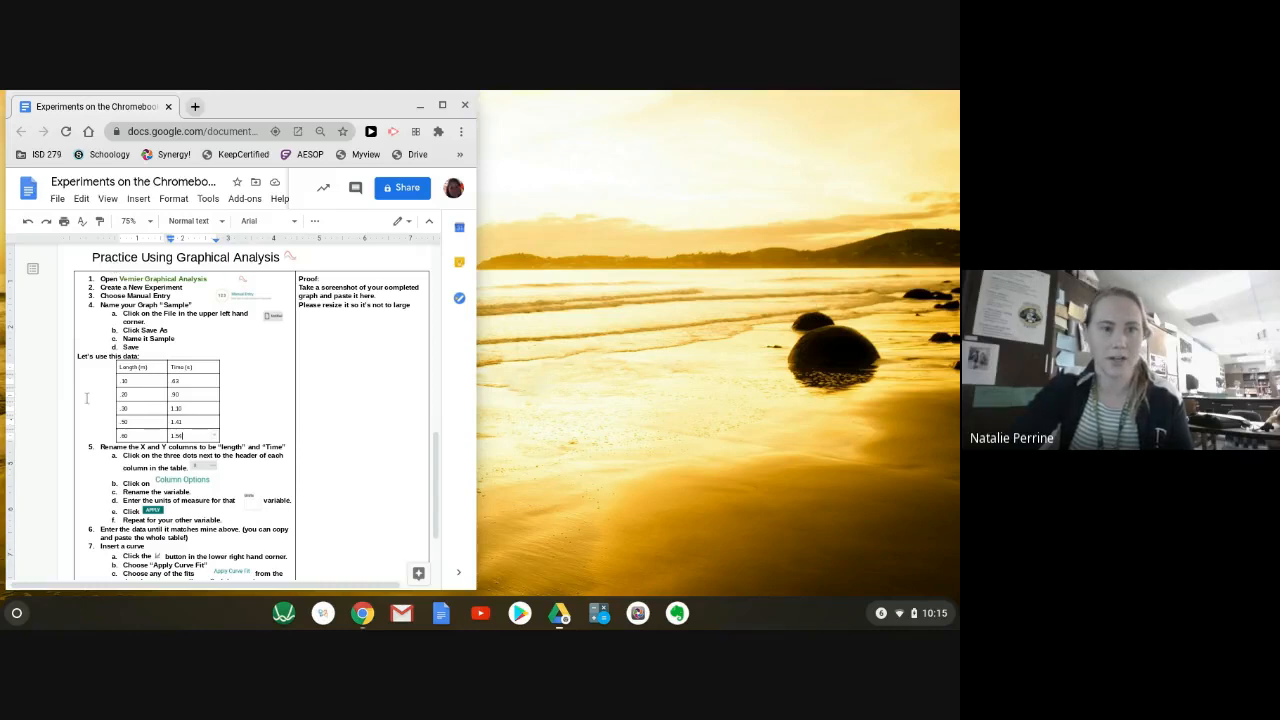
{"action": "left_click", "coordinate": [16, 614]}
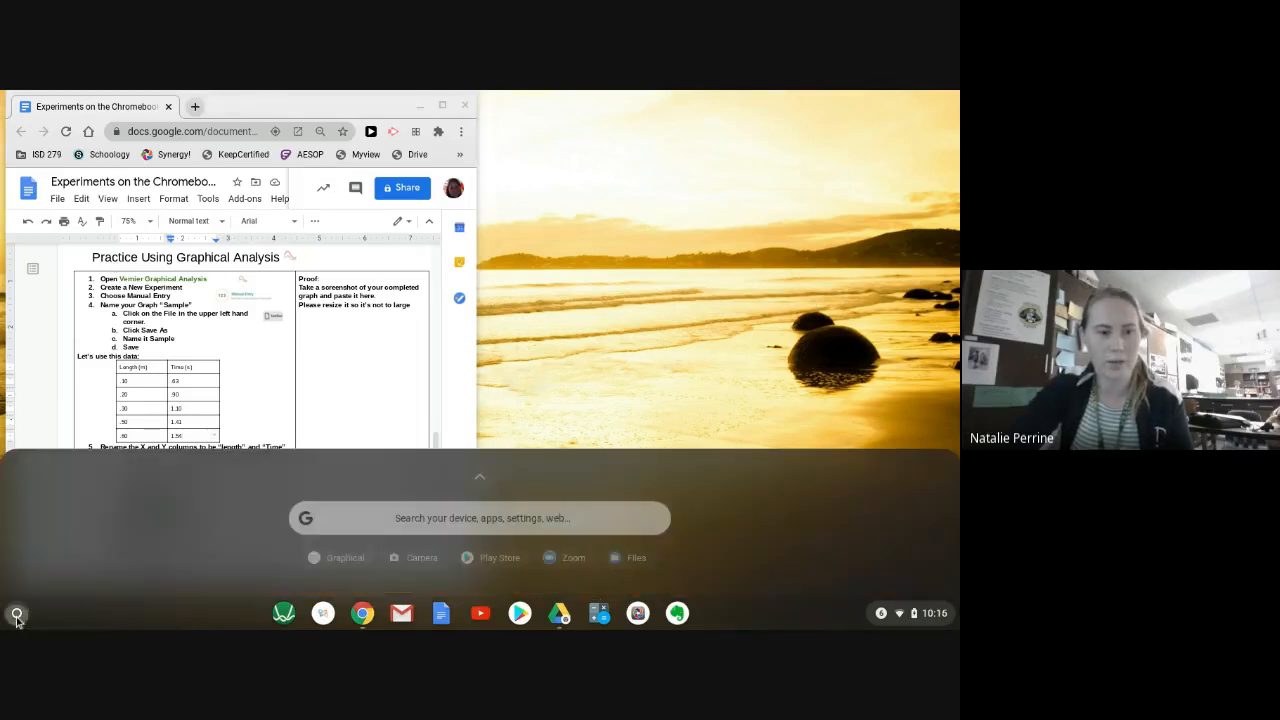
{"action": "left_click", "coordinate": [389, 512]}
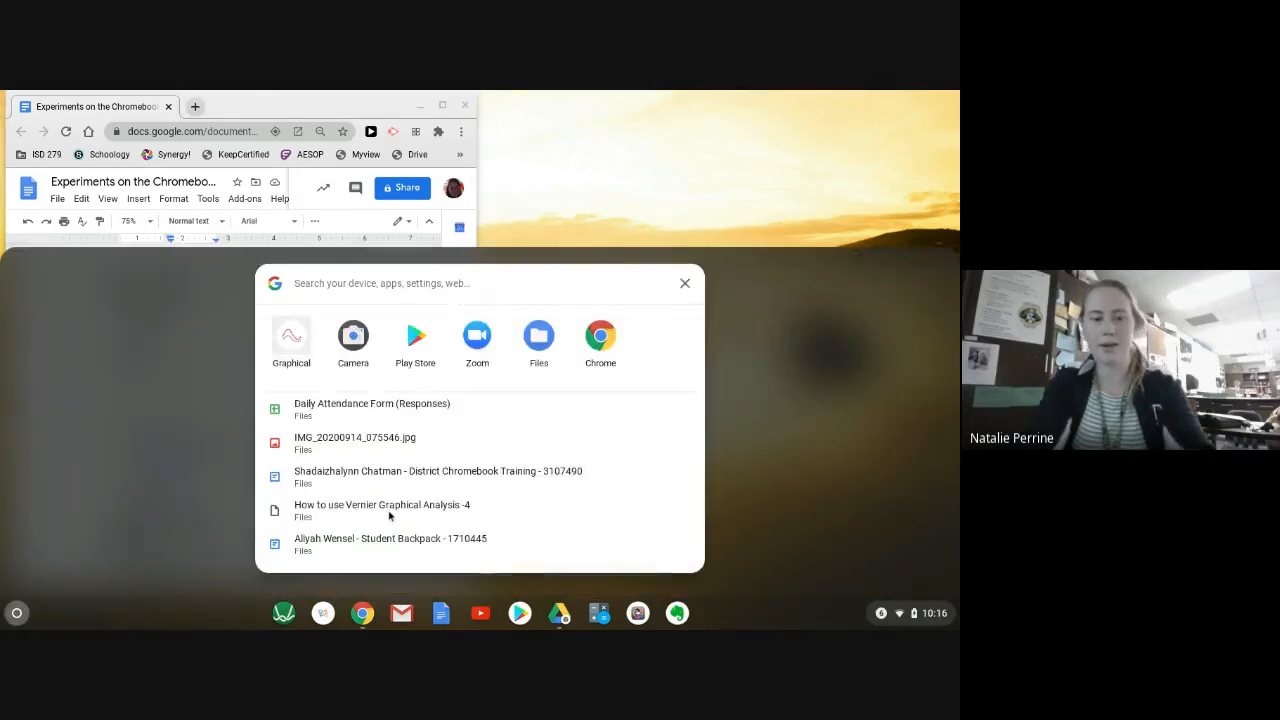
{"action": "key", "text": "Escape"}
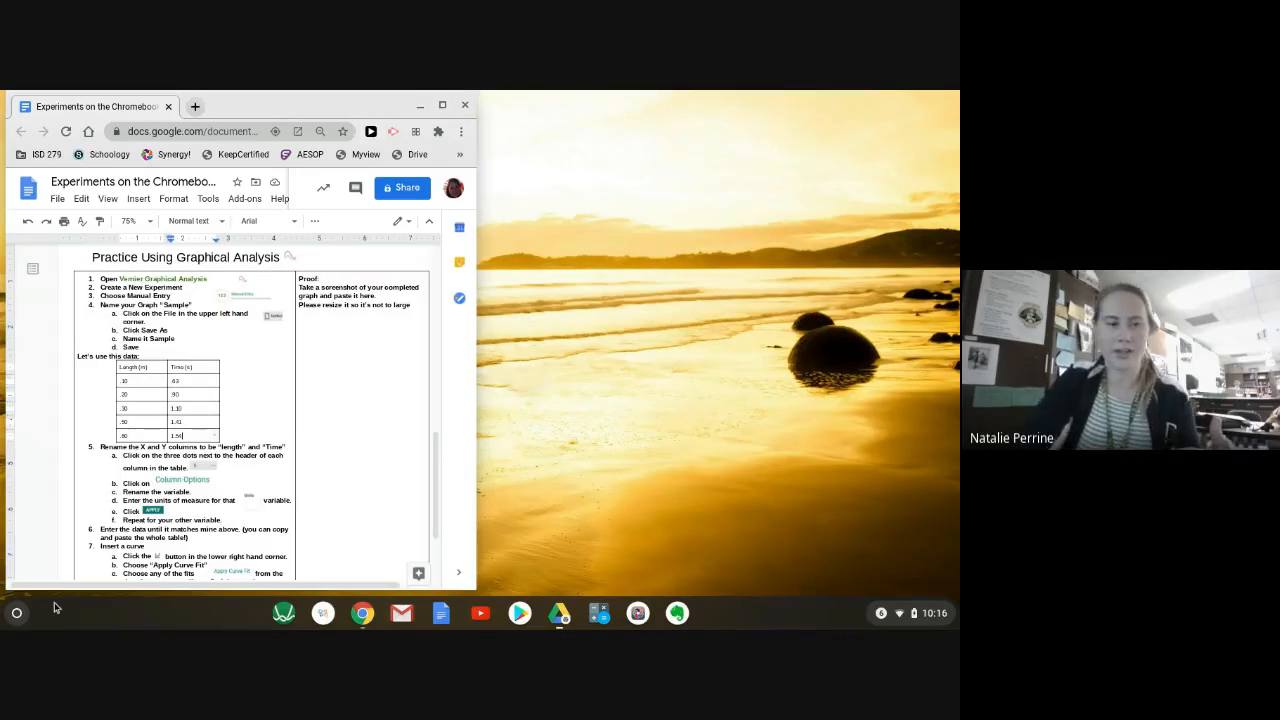
{"action": "left_click", "coordinate": [16, 613]}
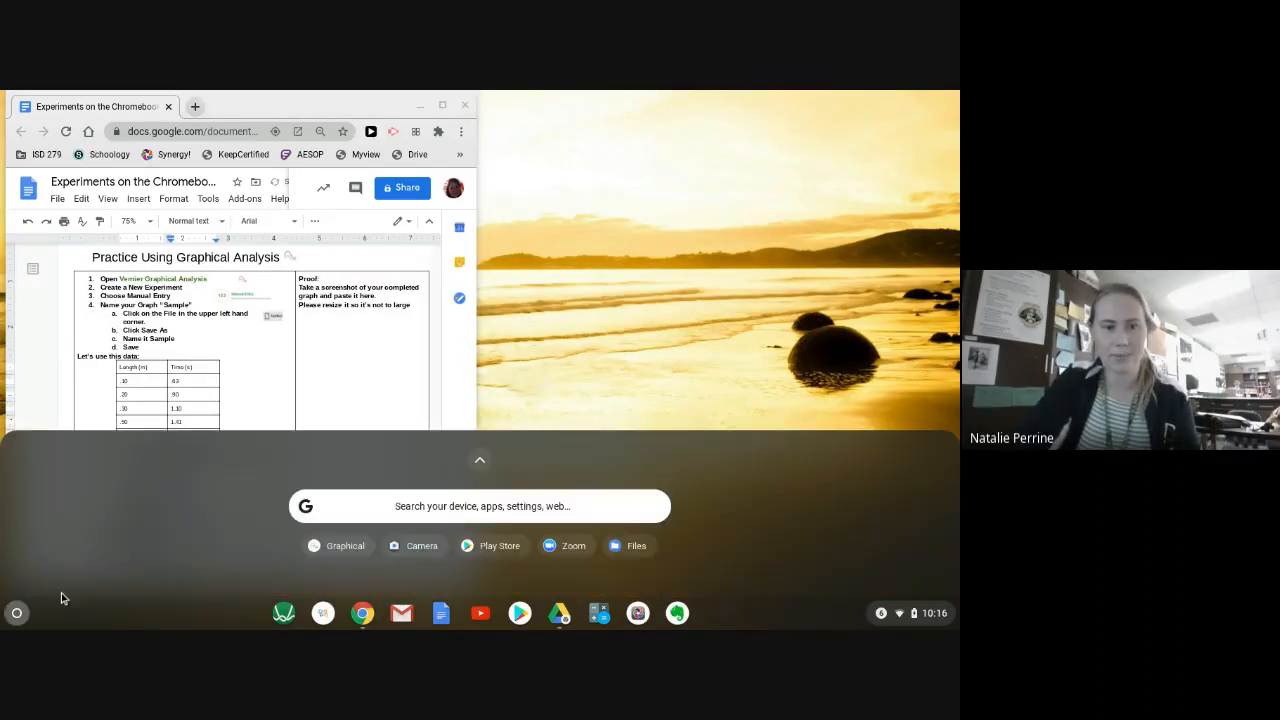
{"action": "left_click", "coordinate": [338, 543]}
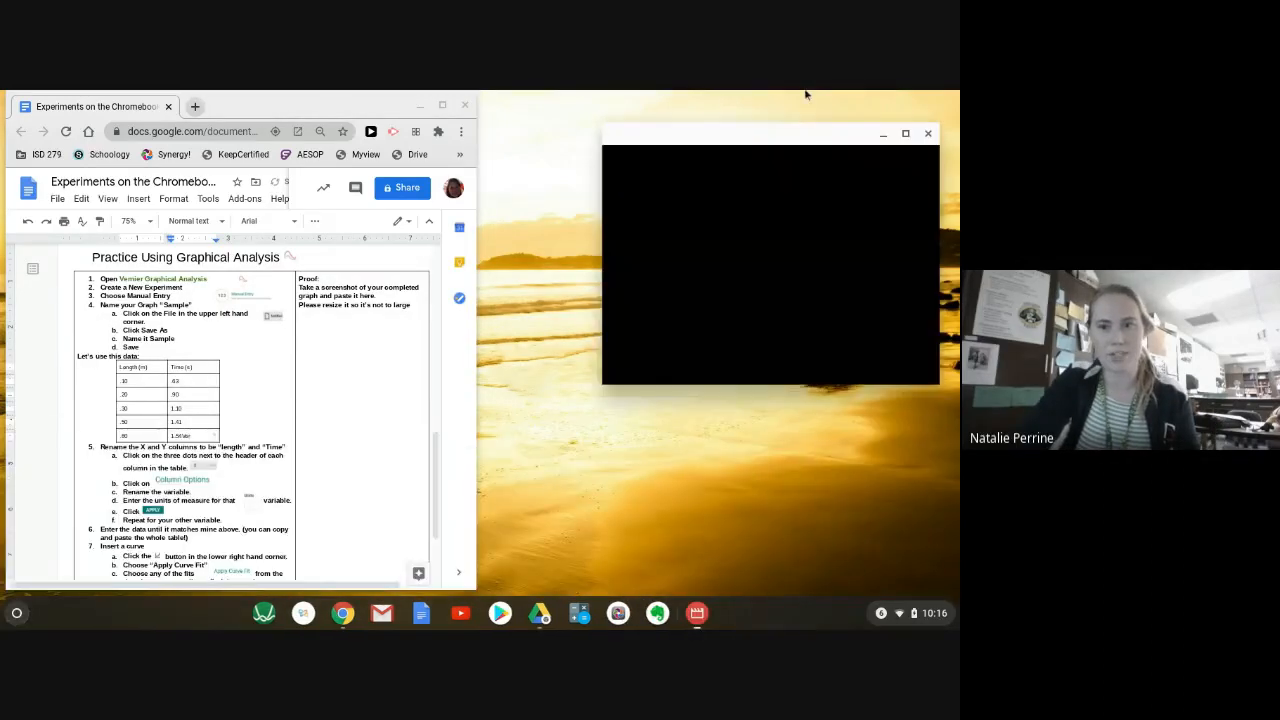
{"action": "left_click", "coordinate": [928, 133]}
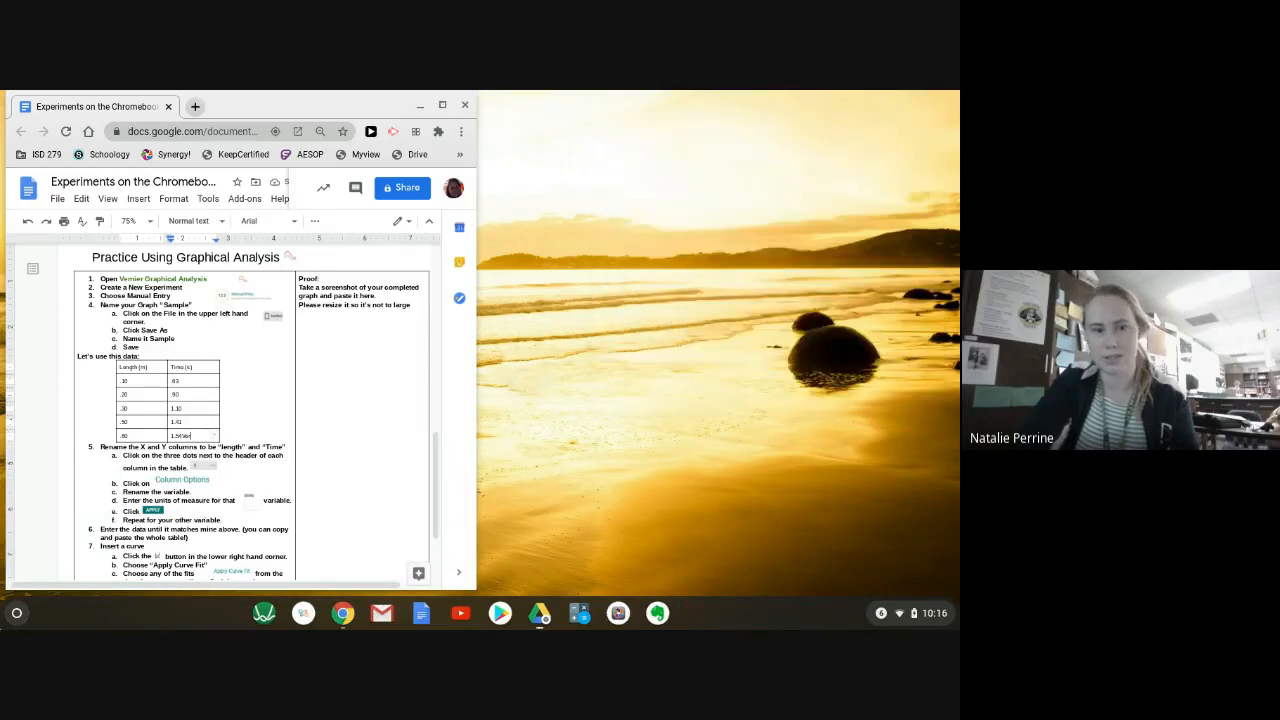
Switch to Vernier Graphical Analysis and start a new Manual Entry experiment.
{"action": "left_click", "coordinate": [18, 613]}
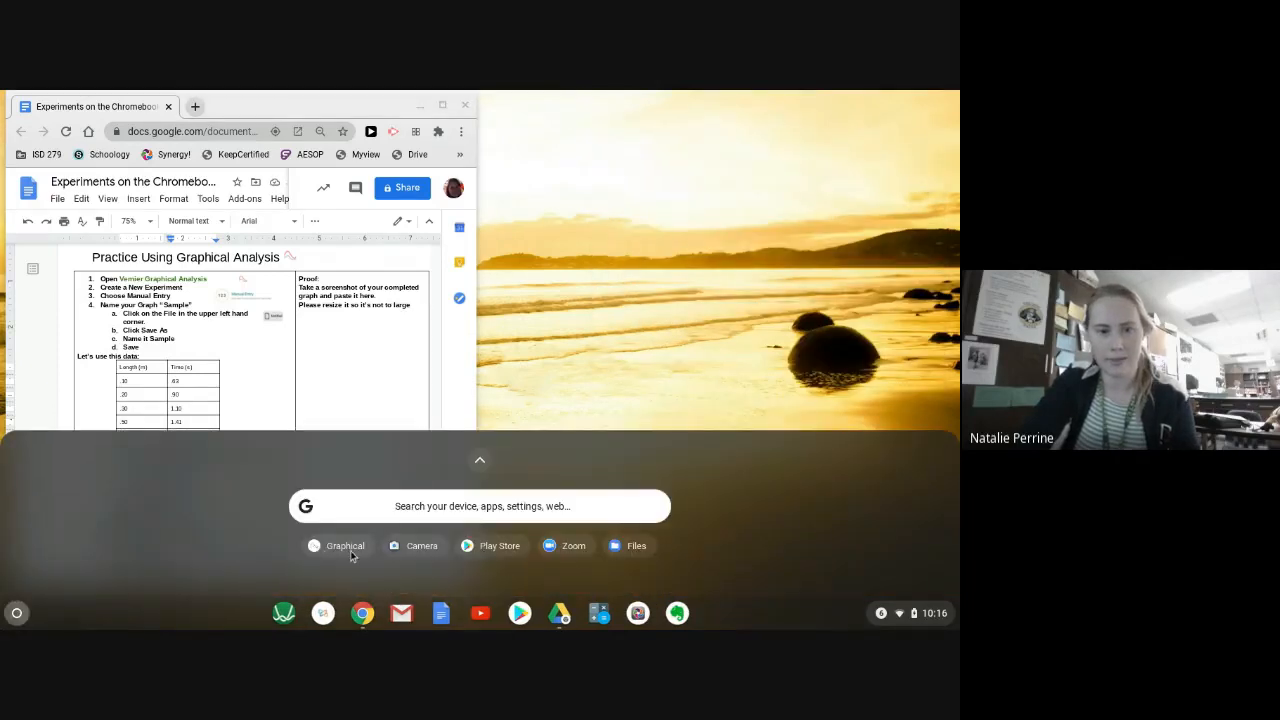
{"action": "left_click", "coordinate": [345, 548]}
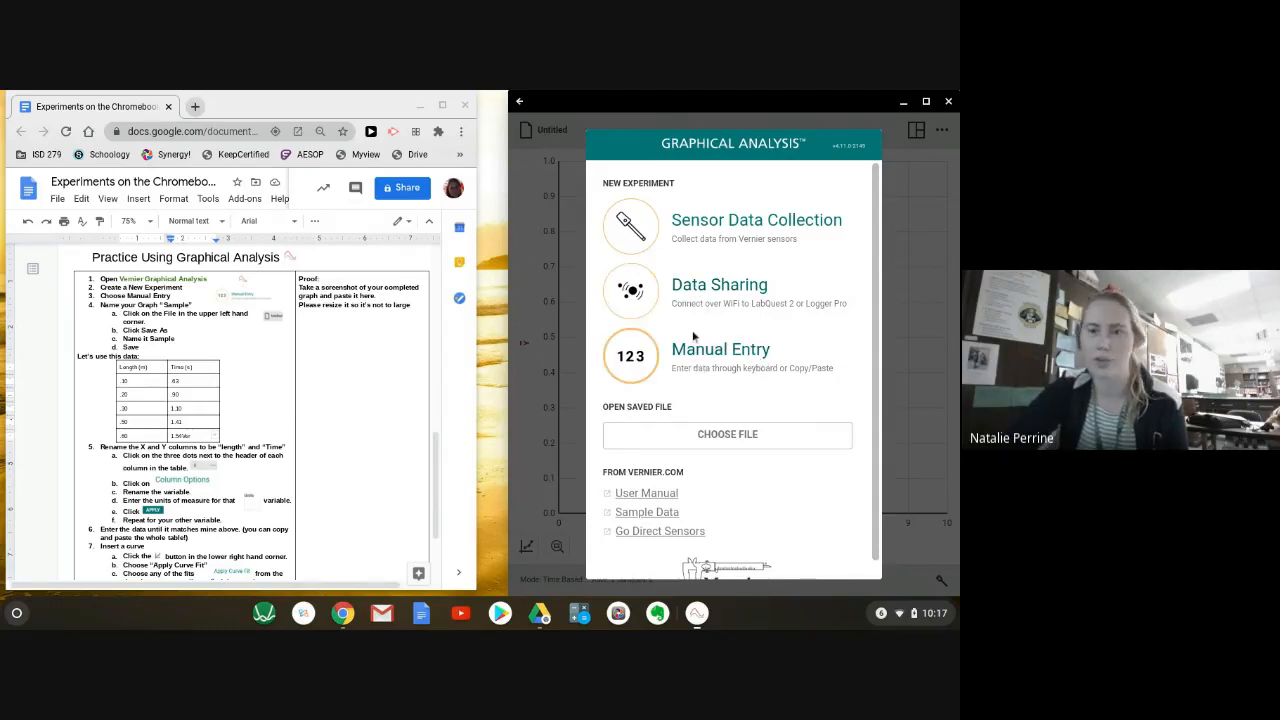
{"action": "left_click", "coordinate": [728, 354]}
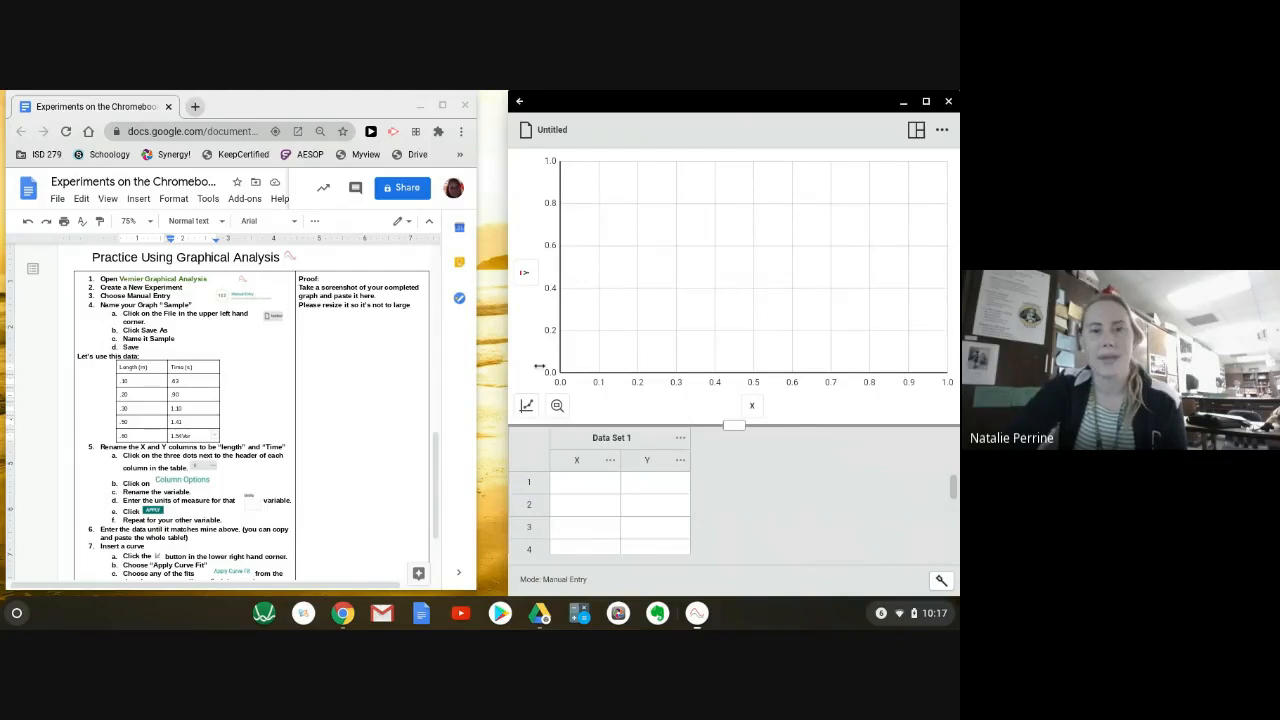
Save the experiment as "Sample" in the Vernier Labs folder of the school account's My Drive.
{"action": "left_click", "coordinate": [542, 134]}
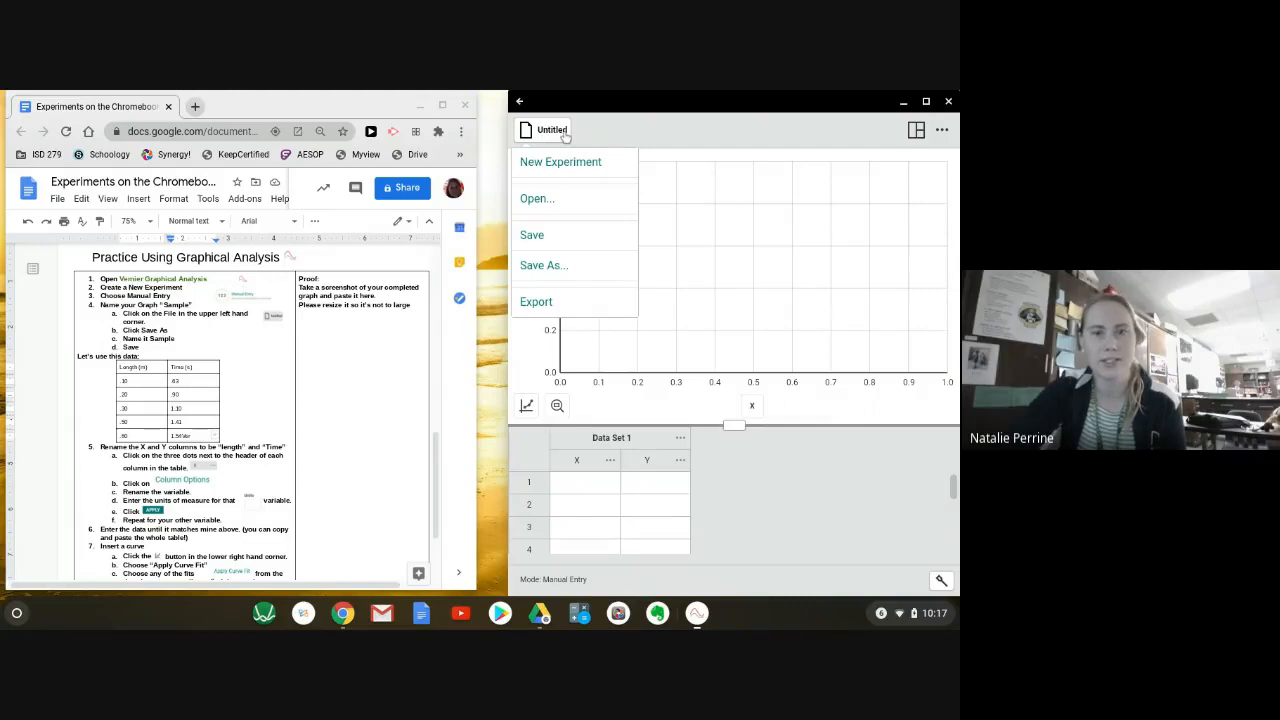
{"action": "left_click", "coordinate": [540, 274]}
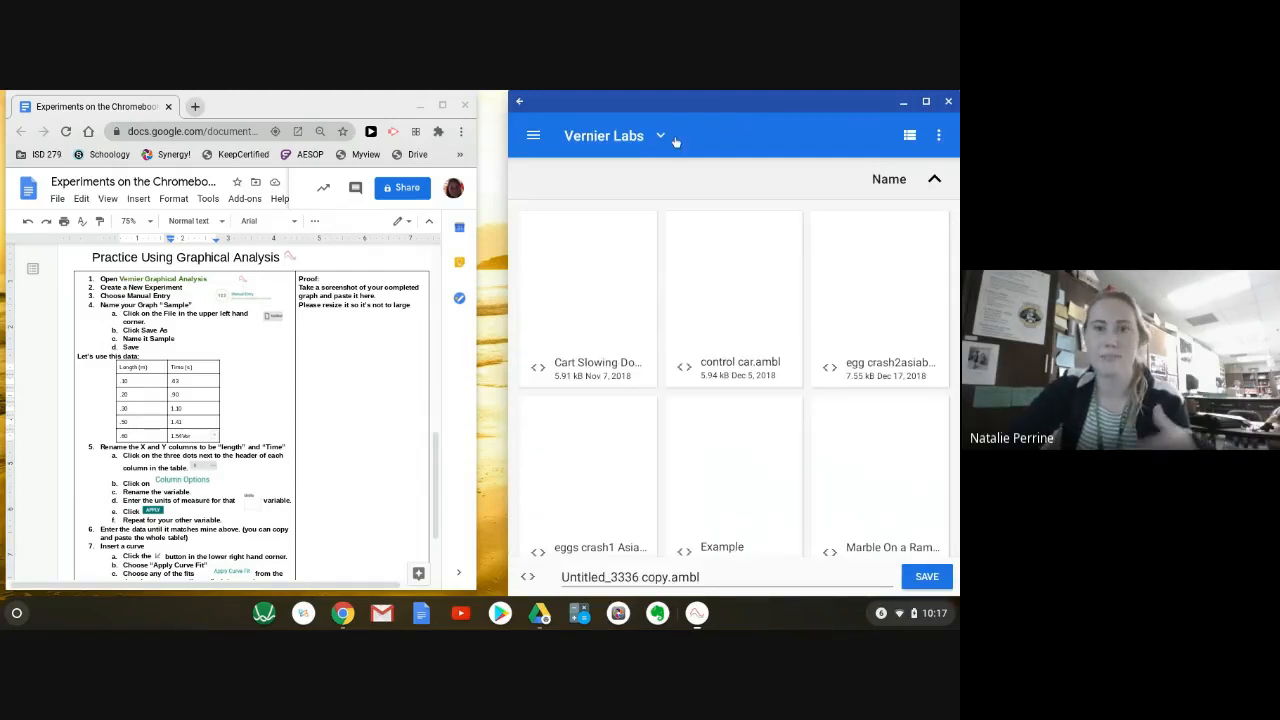
{"action": "left_click", "coordinate": [534, 137]}
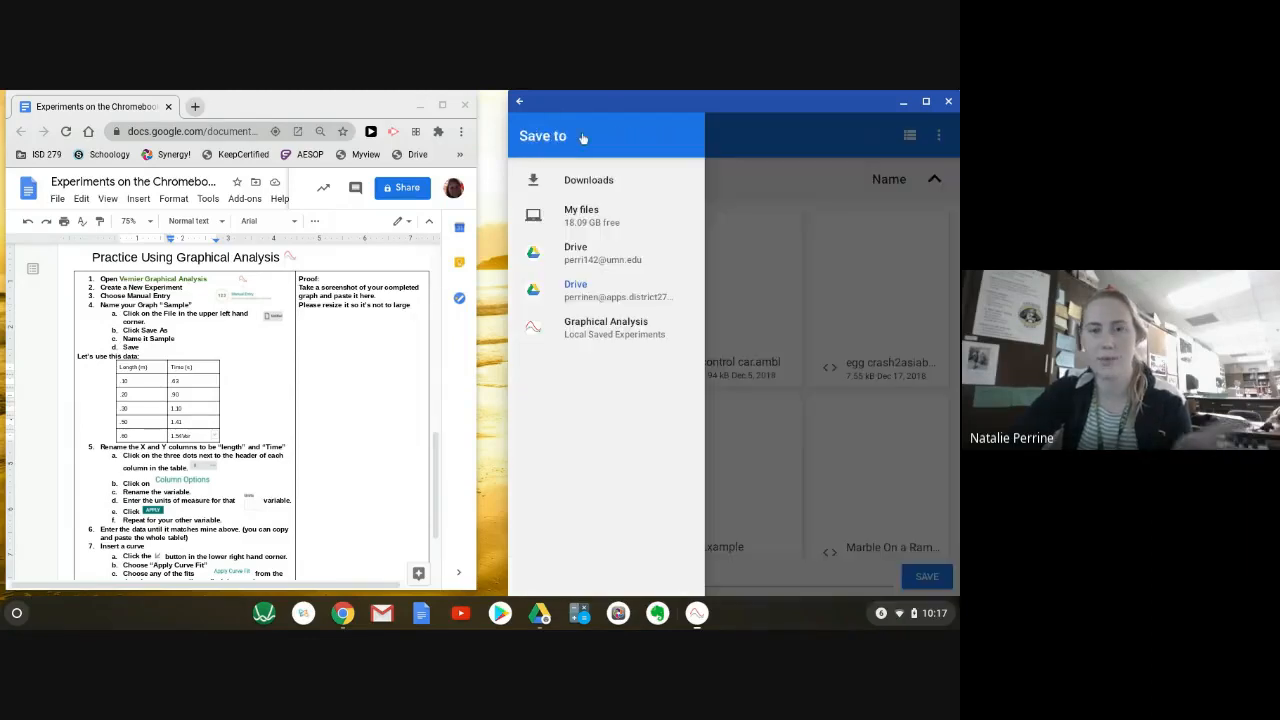
{"action": "left_click", "coordinate": [582, 287]}
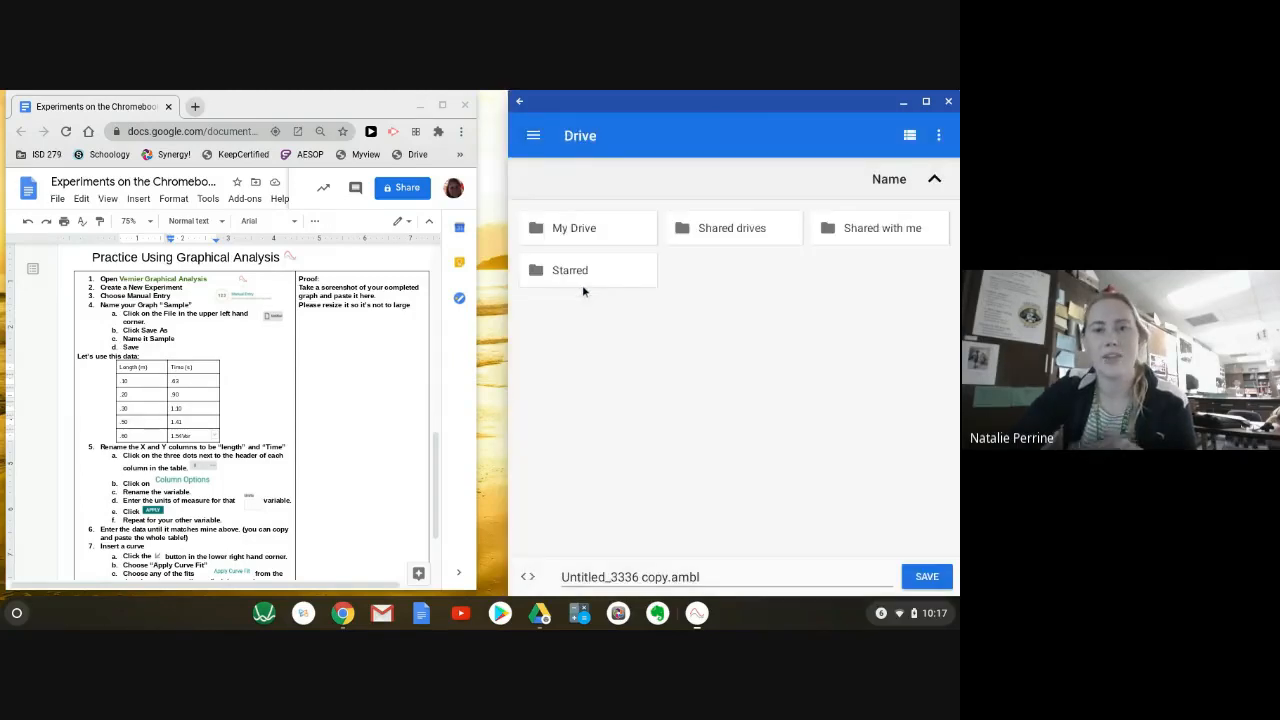
{"action": "left_click", "coordinate": [611, 235]}
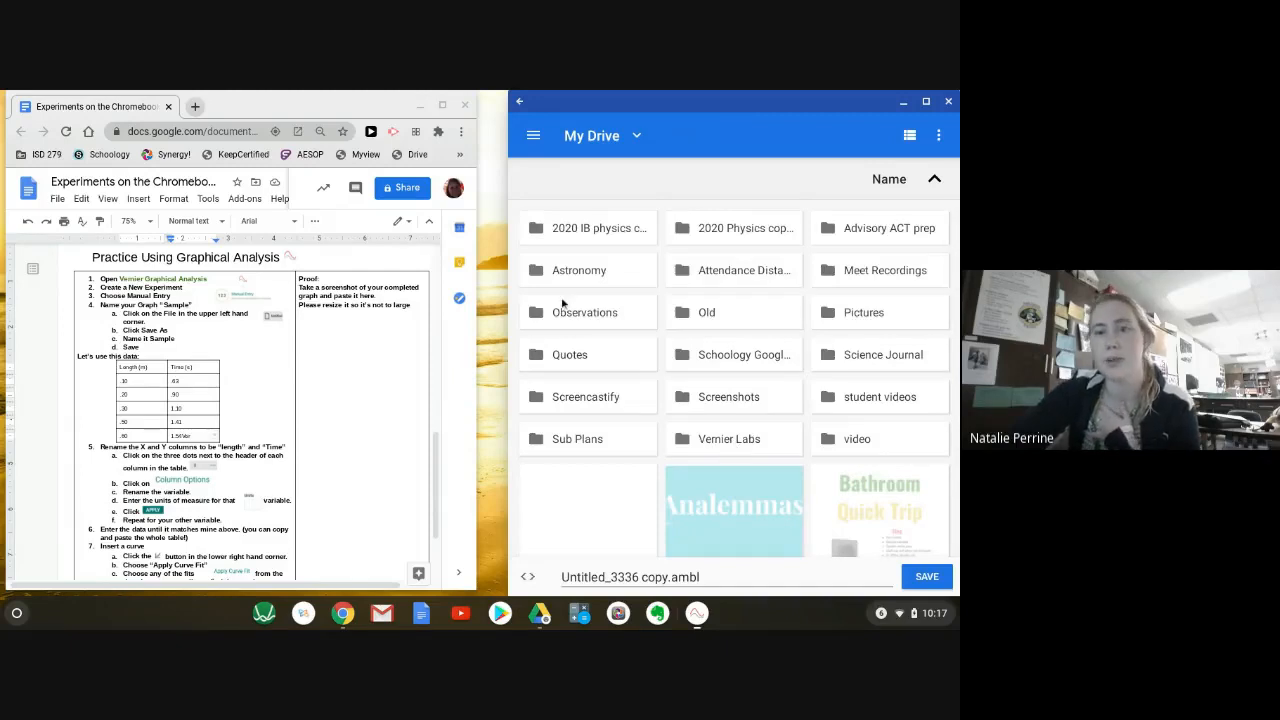
{"action": "left_click", "coordinate": [708, 440]}
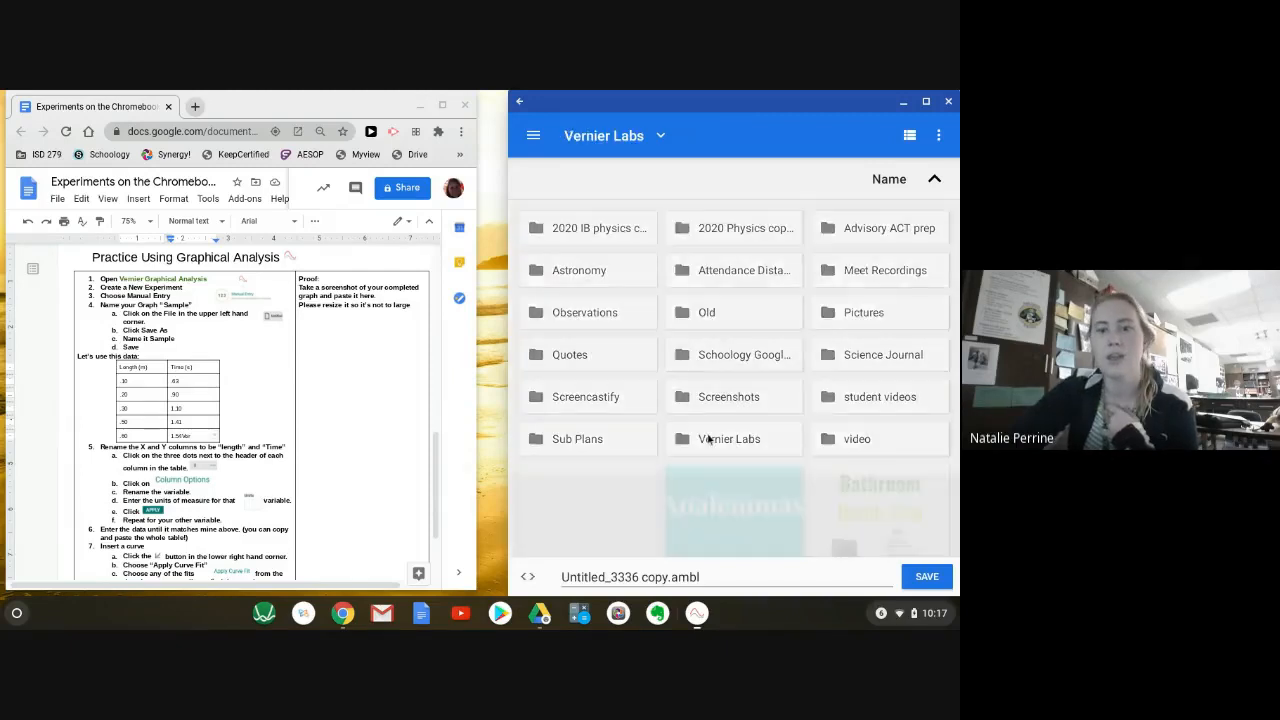
{"action": "left_click_drag", "start_coordinate": [707, 578], "coordinate": [564, 578]}
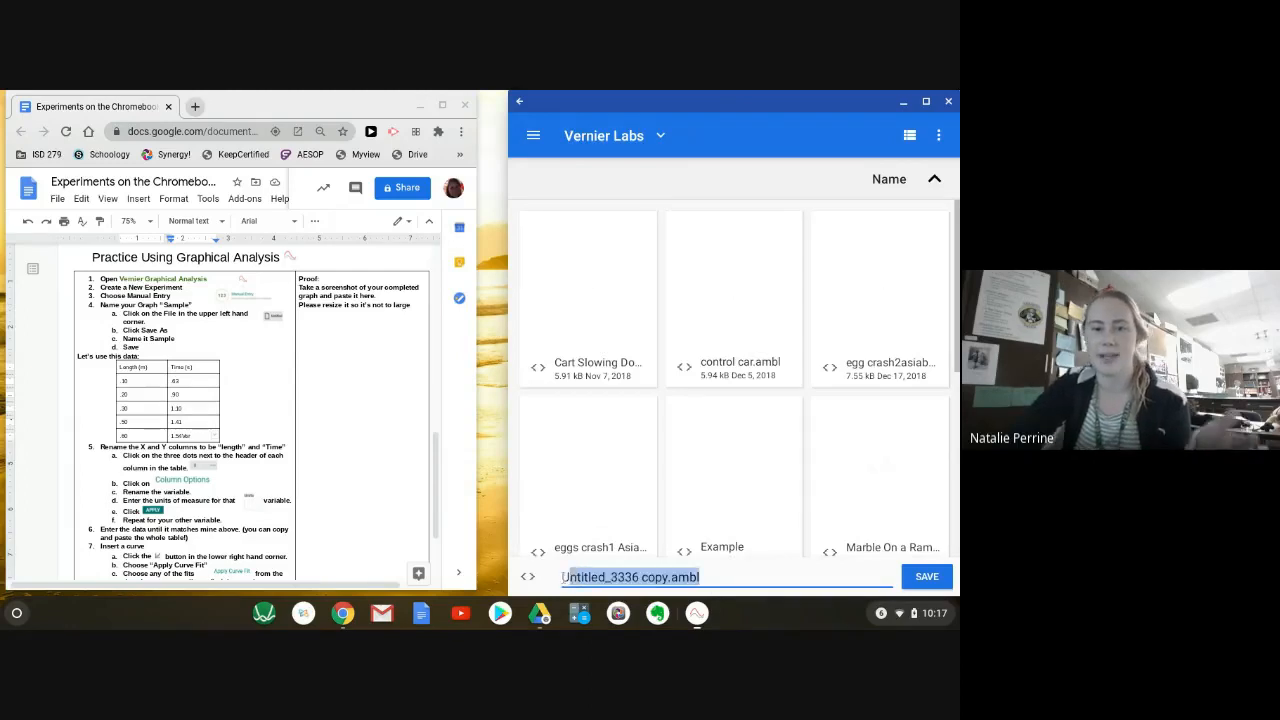
{"action": "type", "text": "Sample"}
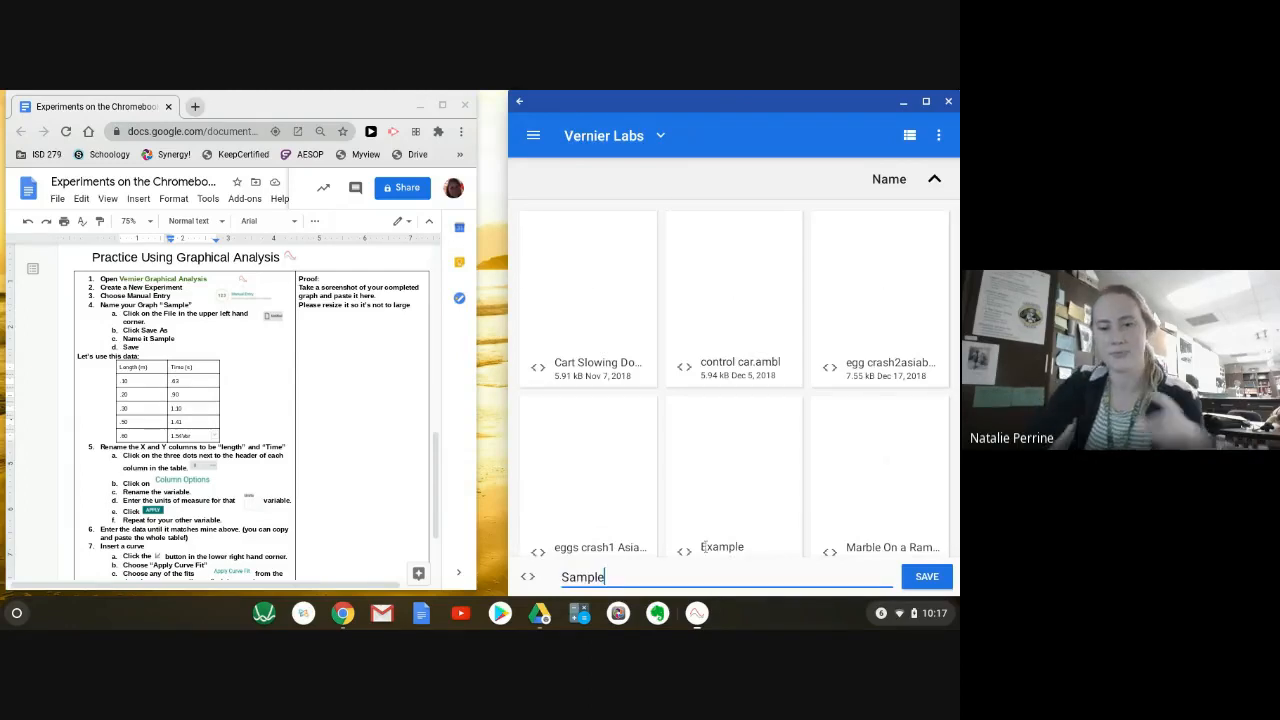
{"action": "left_click", "coordinate": [948, 572]}
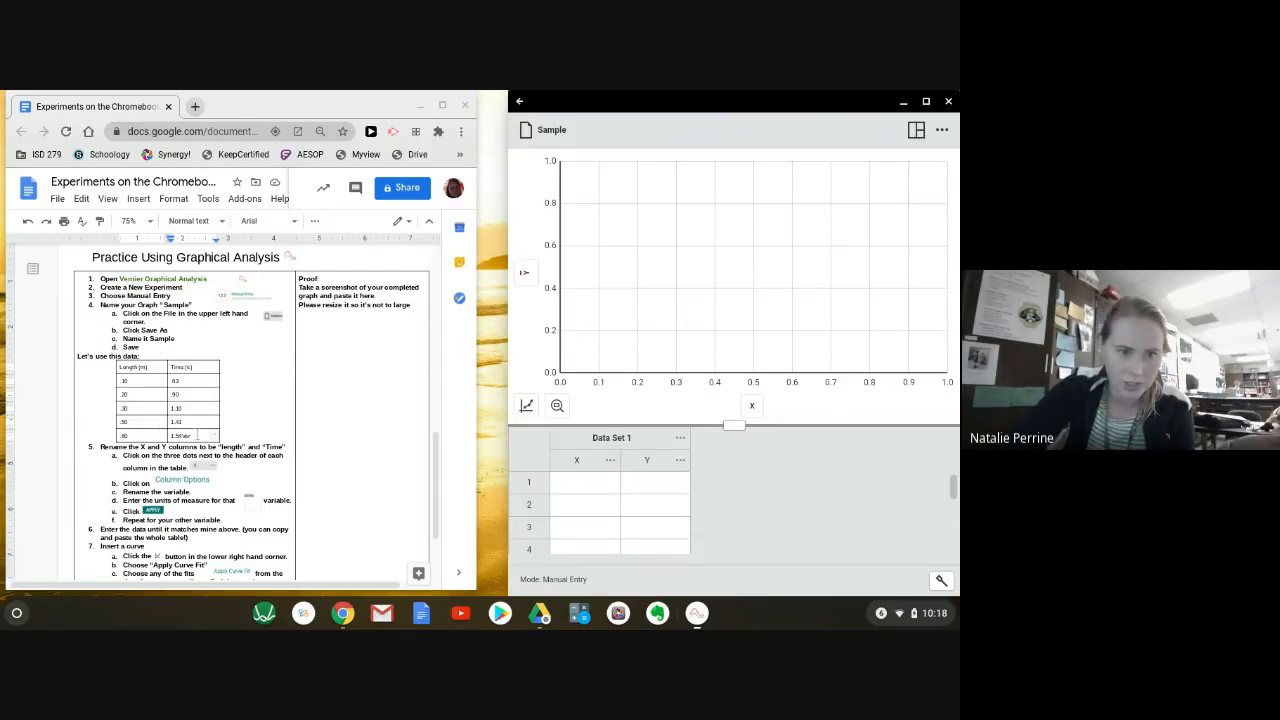
Delete the stray characters after the last Time value in the instruction document's data table.
{"action": "left_click", "coordinate": [198, 435]}
{"action": "key", "text": "BackSpace"}
{"action": "key", "text": "BackSpace"}
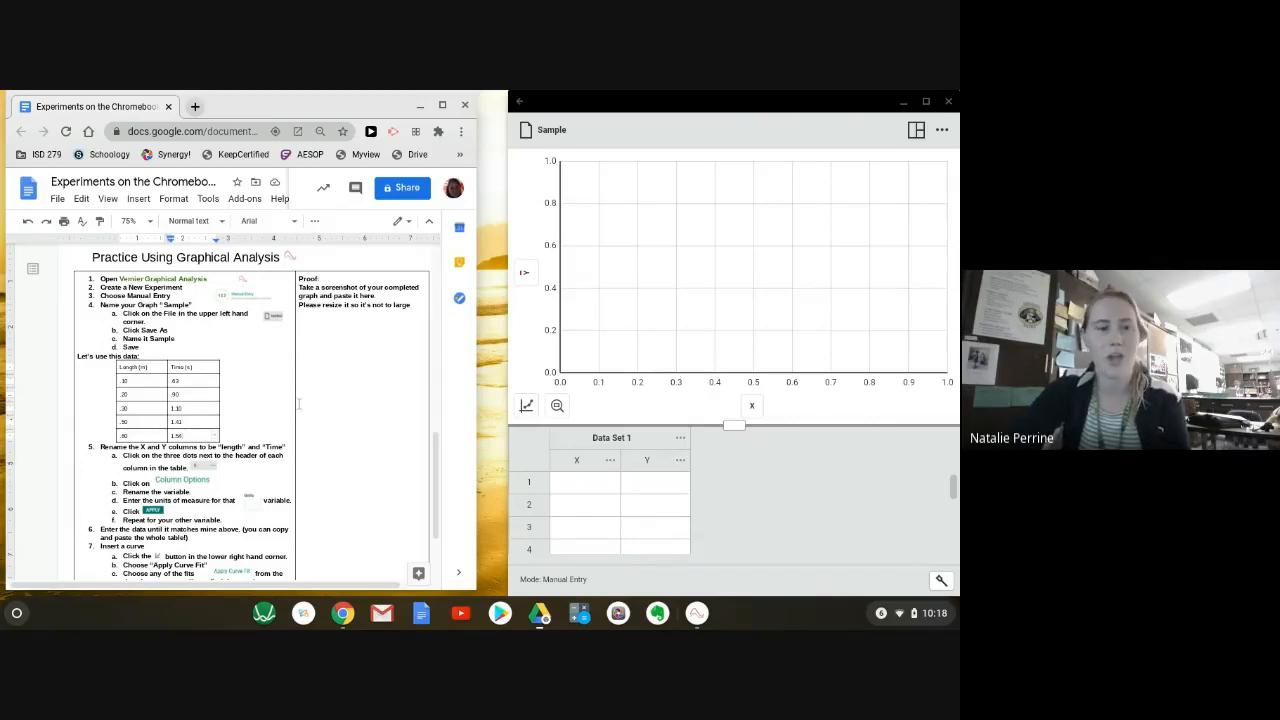
Rename the X column of Data Set 1 to "Length" and set its units to m.
{"action": "left_click", "coordinate": [610, 462]}
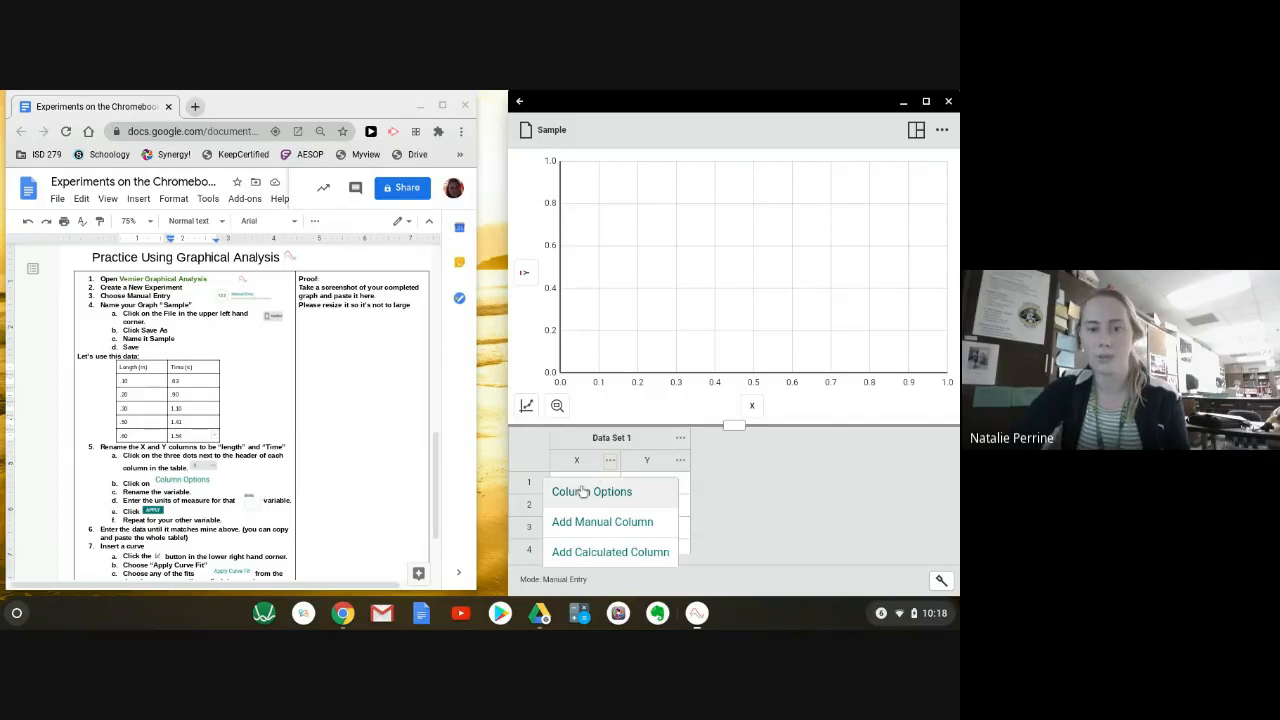
{"action": "left_click", "coordinate": [582, 491]}
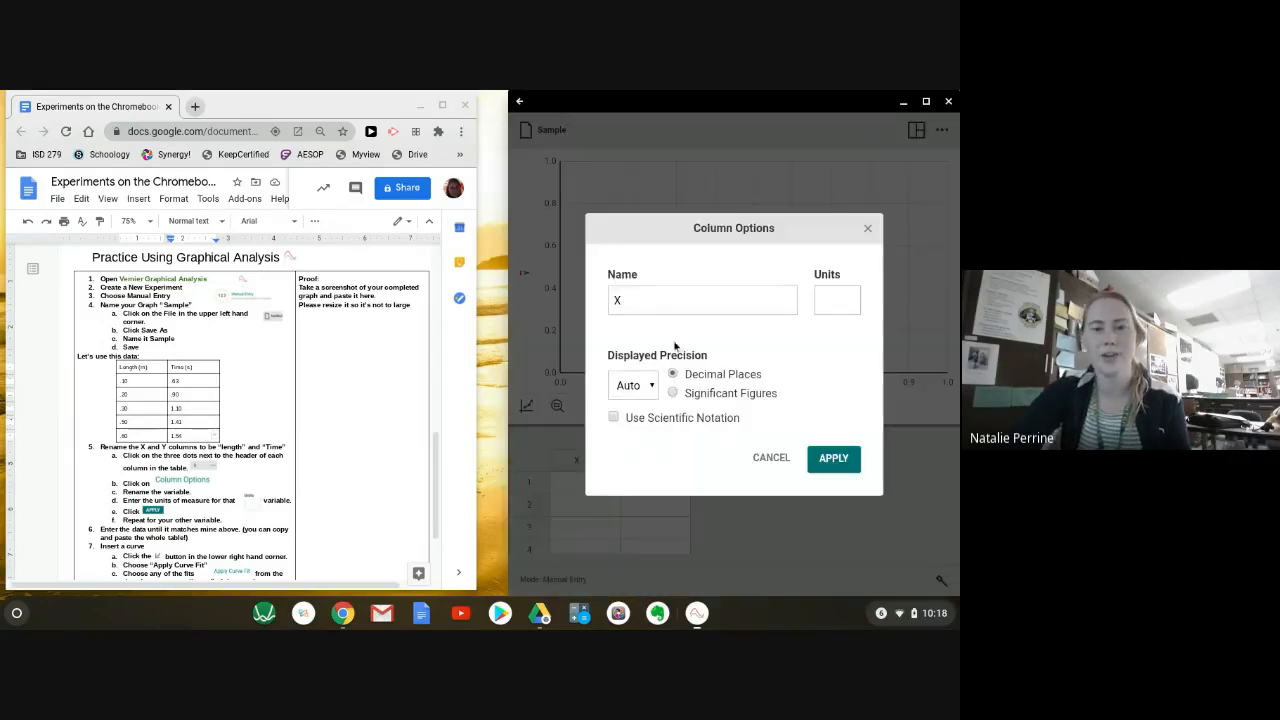
{"action": "left_click", "coordinate": [666, 299]}
{"action": "type", "text": "LEngth"}
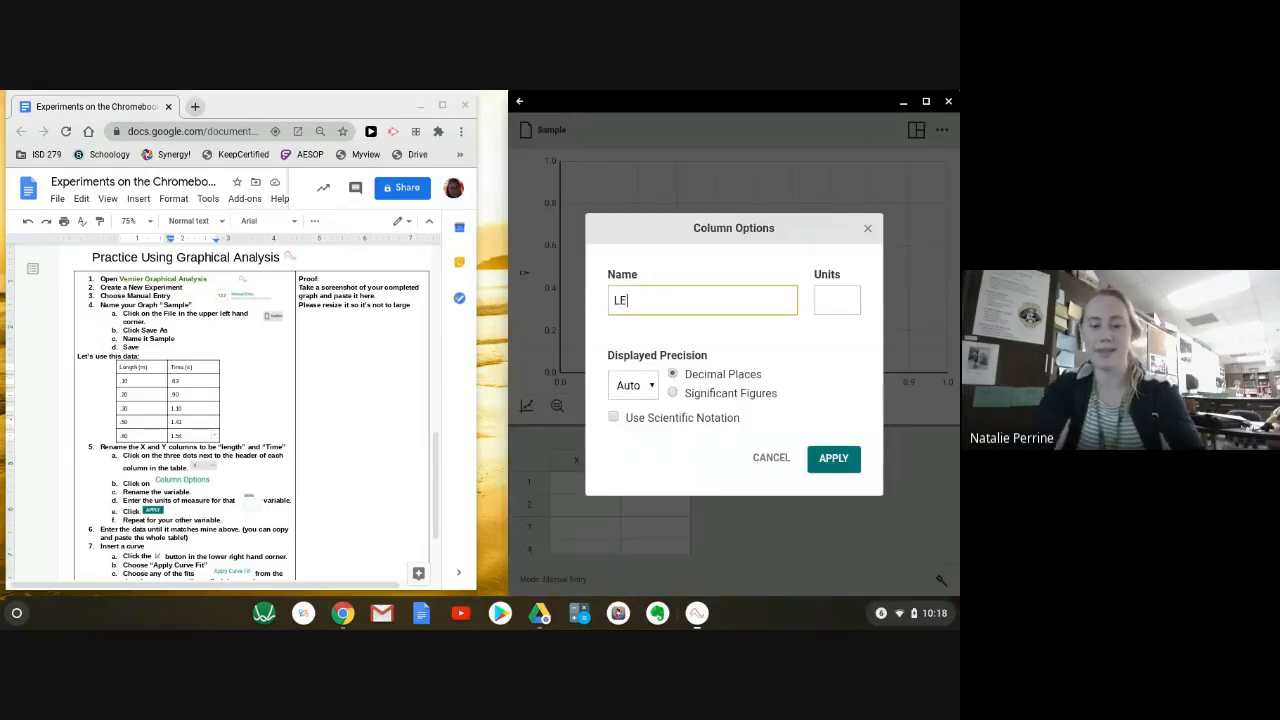
{"action": "key", "text": "BackSpace"}
{"action": "key", "text": "BackSpace"}
{"action": "key", "text": "BackSpace"}
{"action": "key", "text": "BackSpace"}
{"action": "key", "text": "BackSpace"}
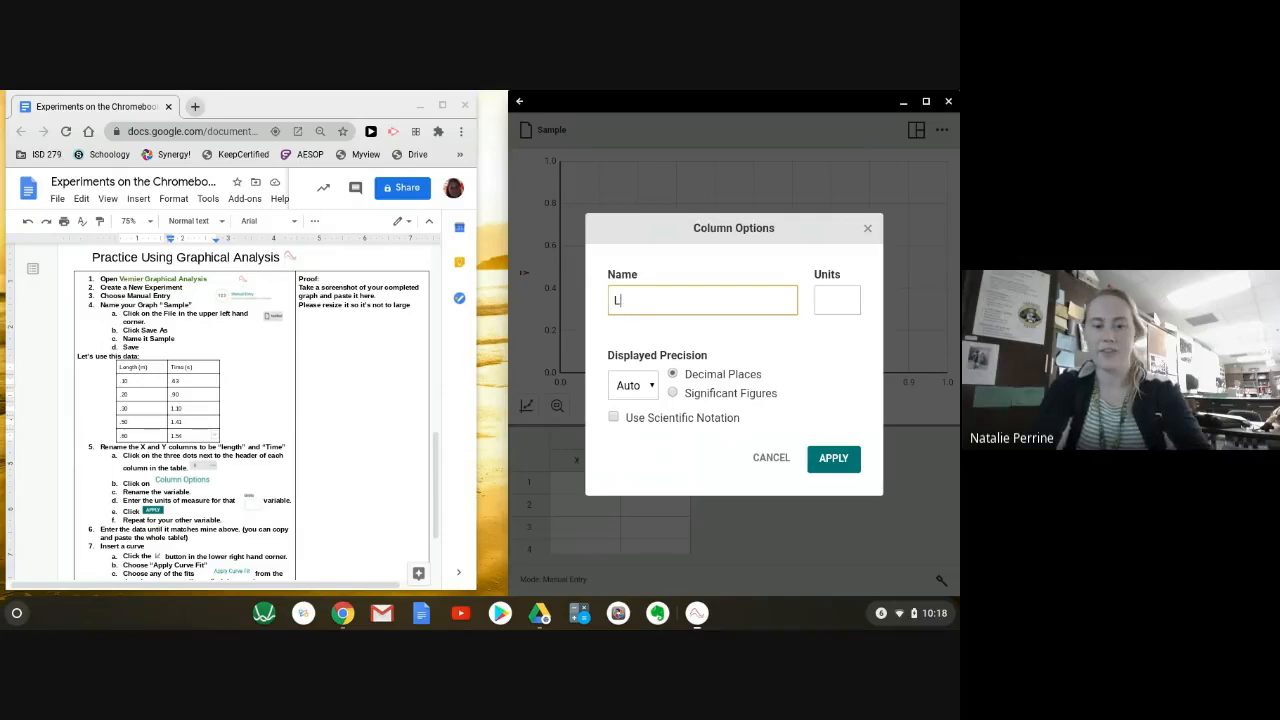
{"action": "type", "text": "ength"}
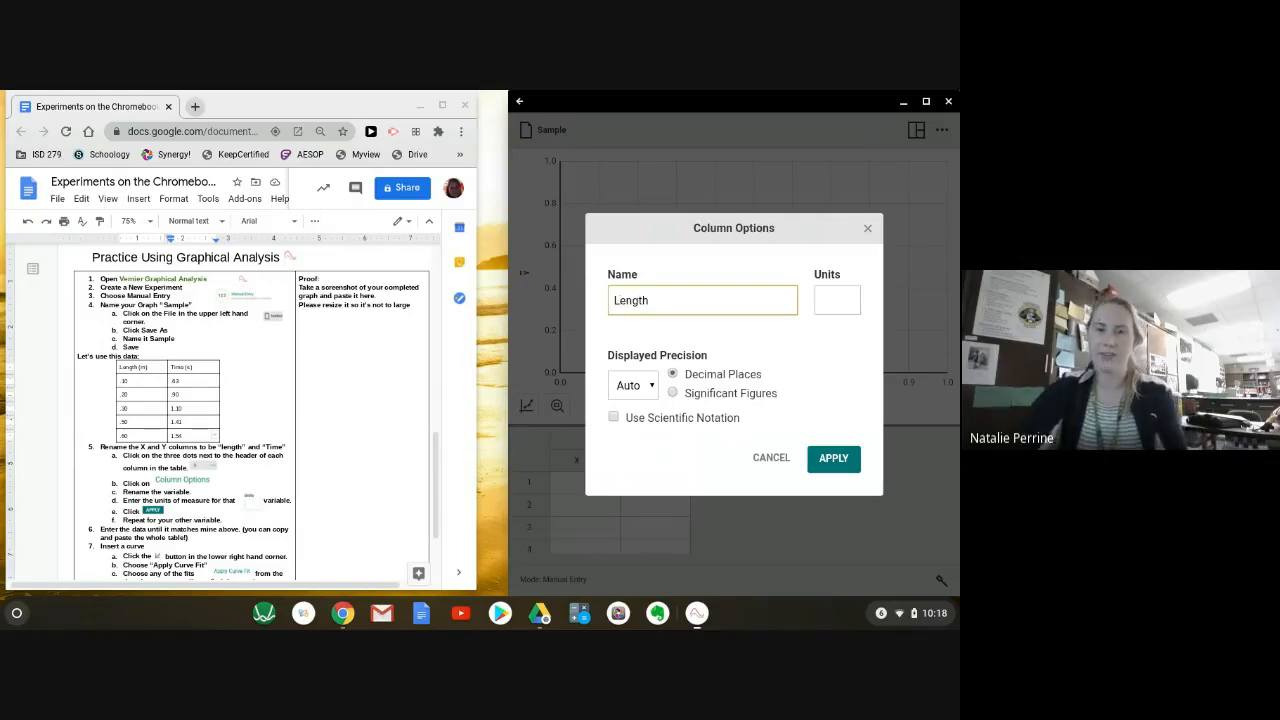
{"action": "left_click", "coordinate": [845, 303]}
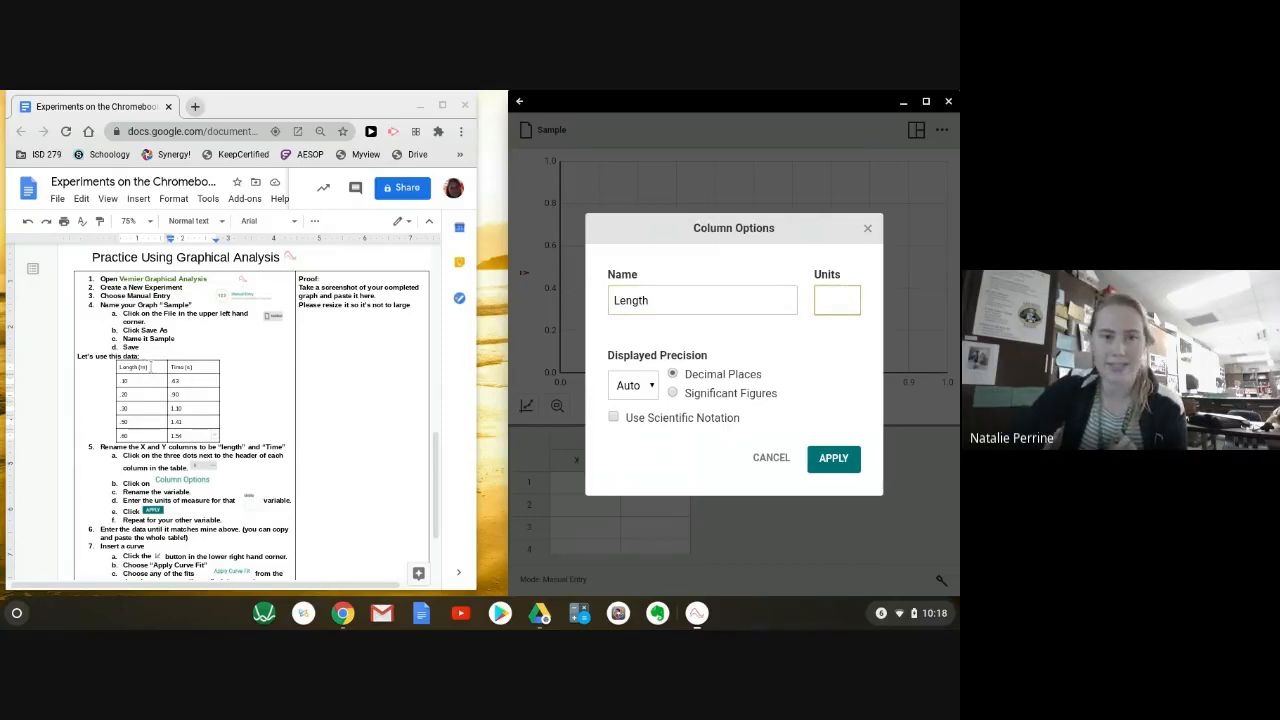
{"action": "type", "text": "m"}
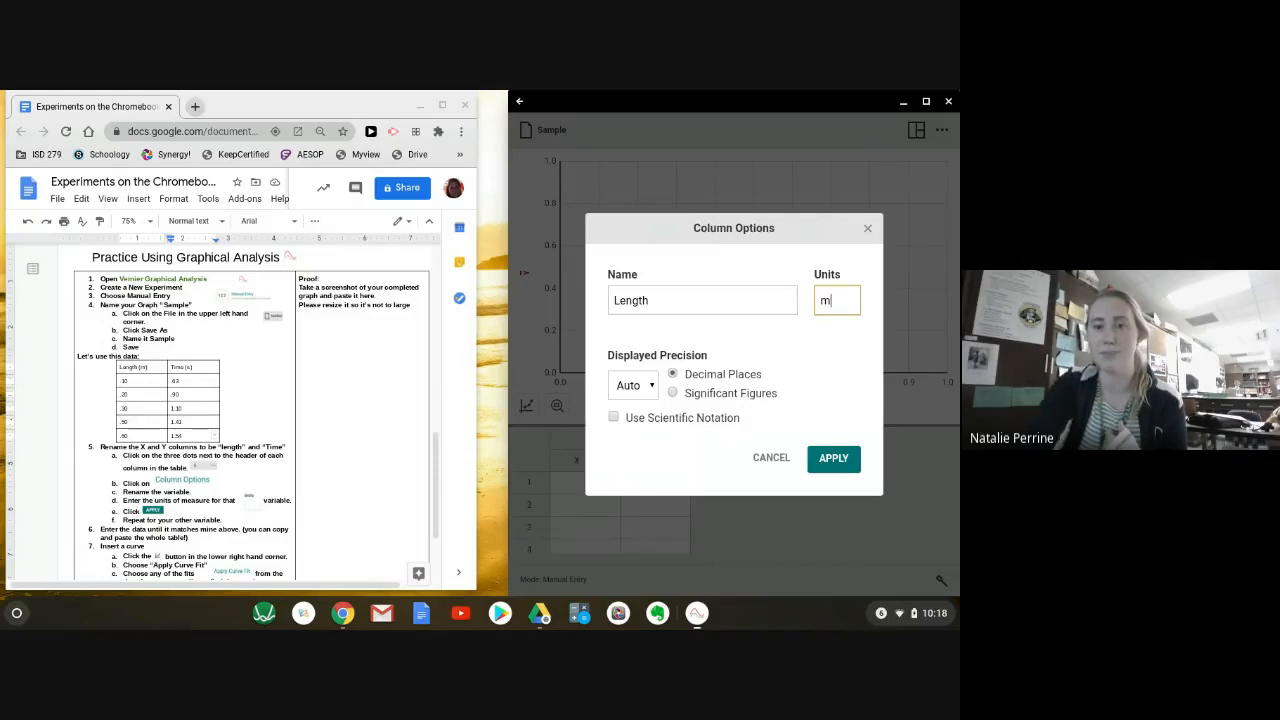
{"action": "left_click", "coordinate": [834, 458]}
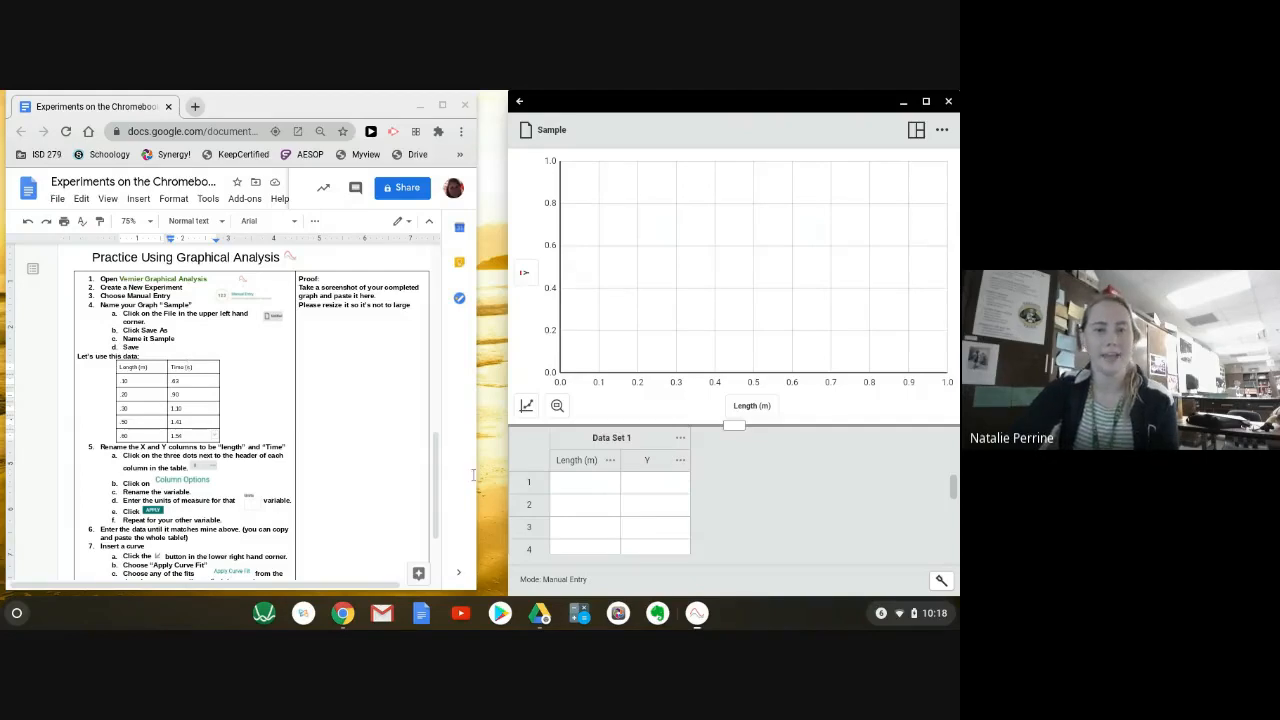
Rename the Y column of Data Set 1 to "Time" with units s, keeping the displayed precision on Auto.
{"action": "left_click", "coordinate": [680, 462]}
{"action": "left_click", "coordinate": [654, 492]}
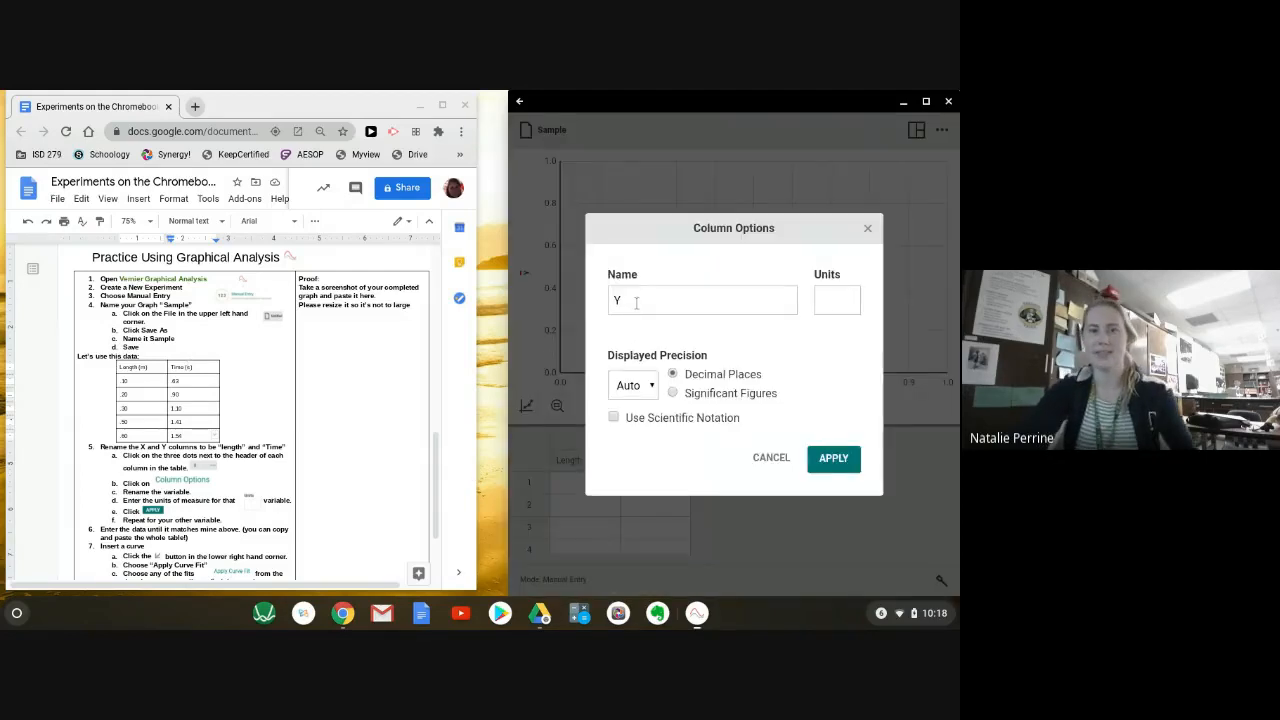
{"action": "left_click", "coordinate": [680, 300]}
{"action": "key", "text": "BackSpace"}
{"action": "type", "text": "Time"}
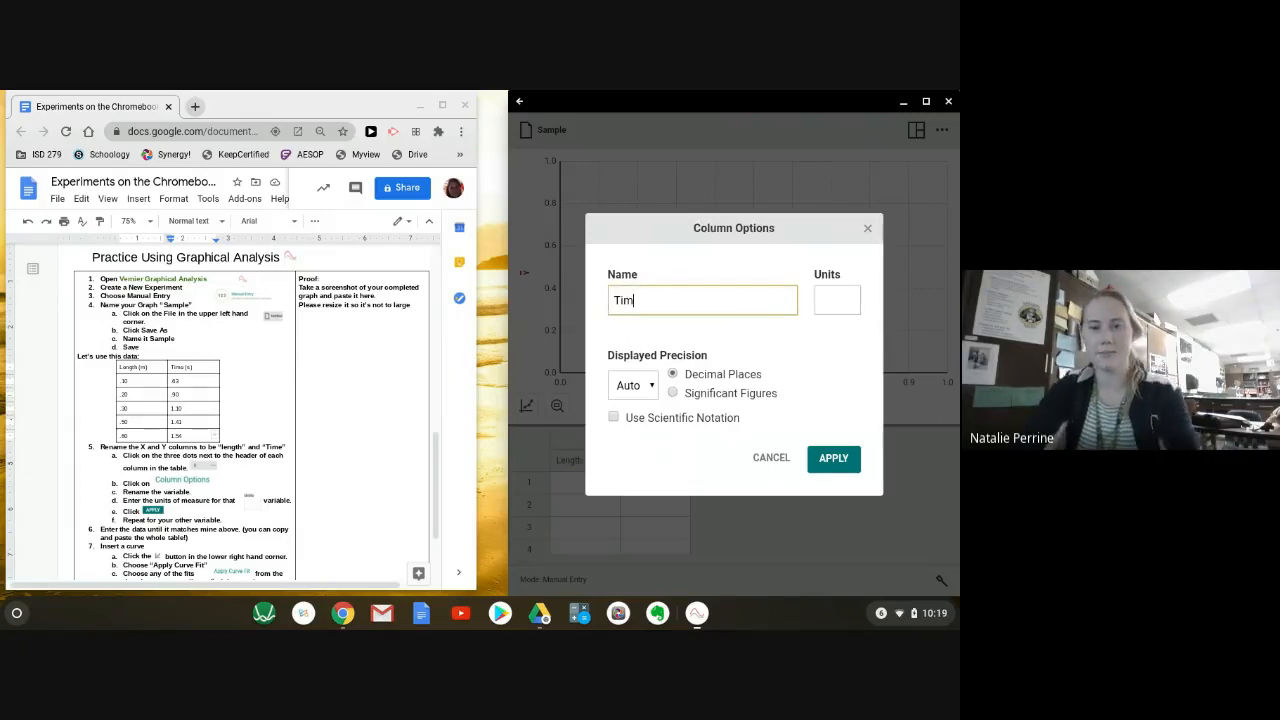
{"action": "left_click", "coordinate": [850, 298]}
{"action": "type", "text": "s"}
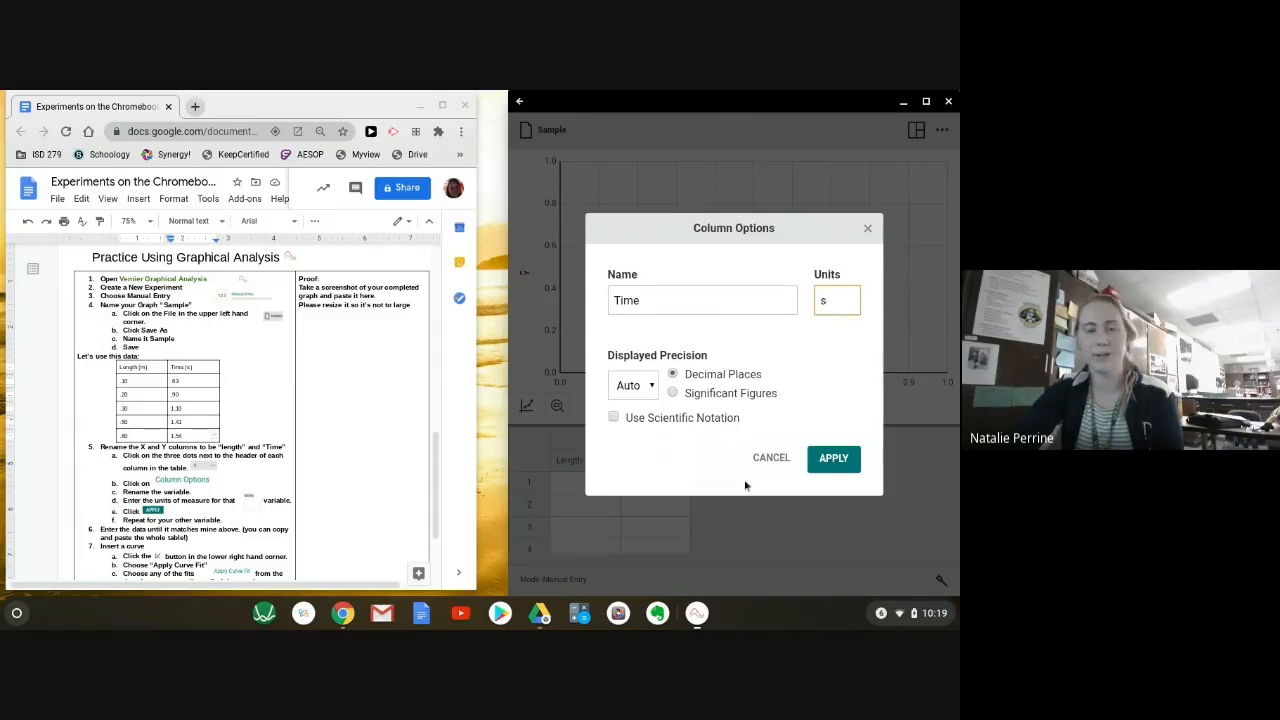
{"action": "left_click", "coordinate": [651, 388]}
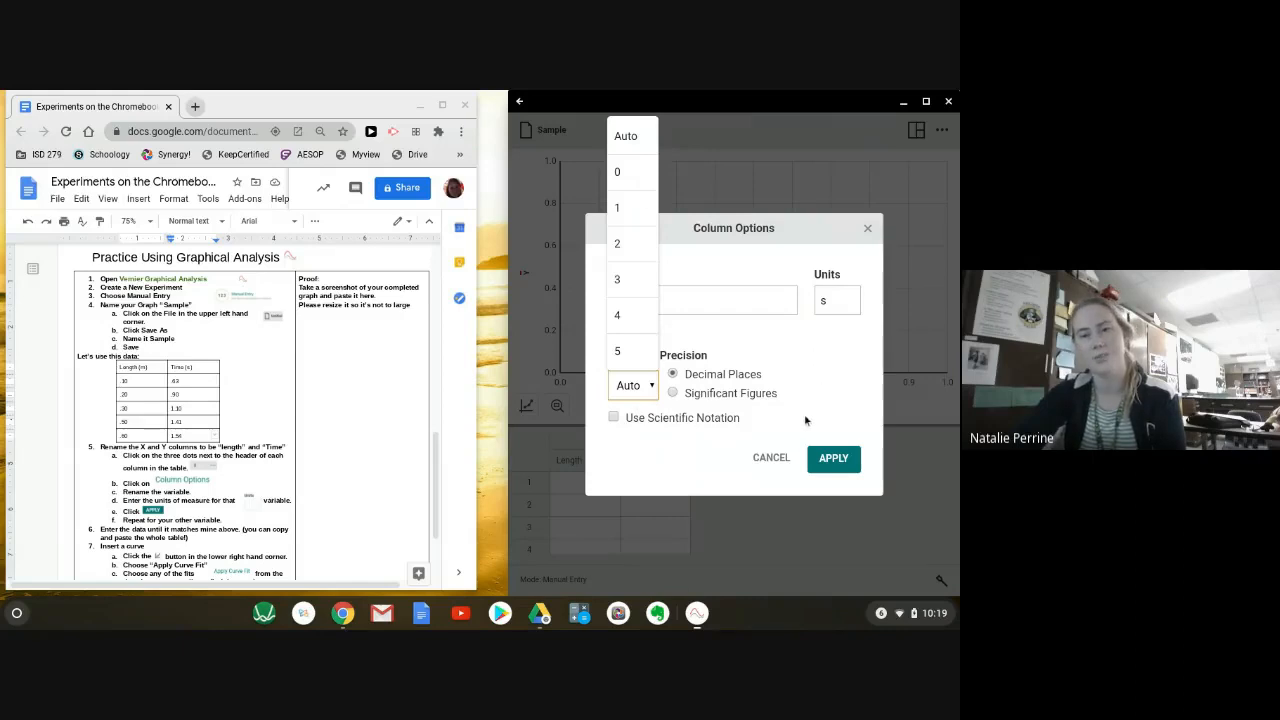
{"action": "left_click", "coordinate": [825, 458]}
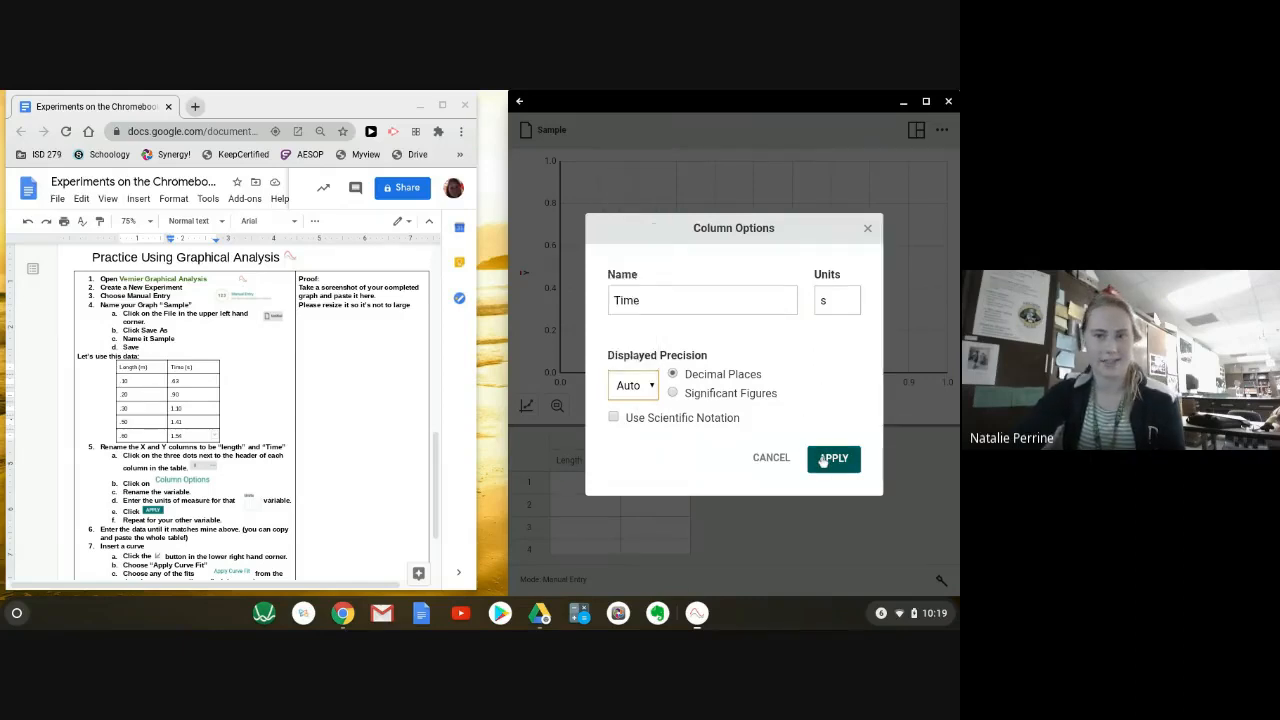
{"action": "left_click", "coordinate": [824, 459]}
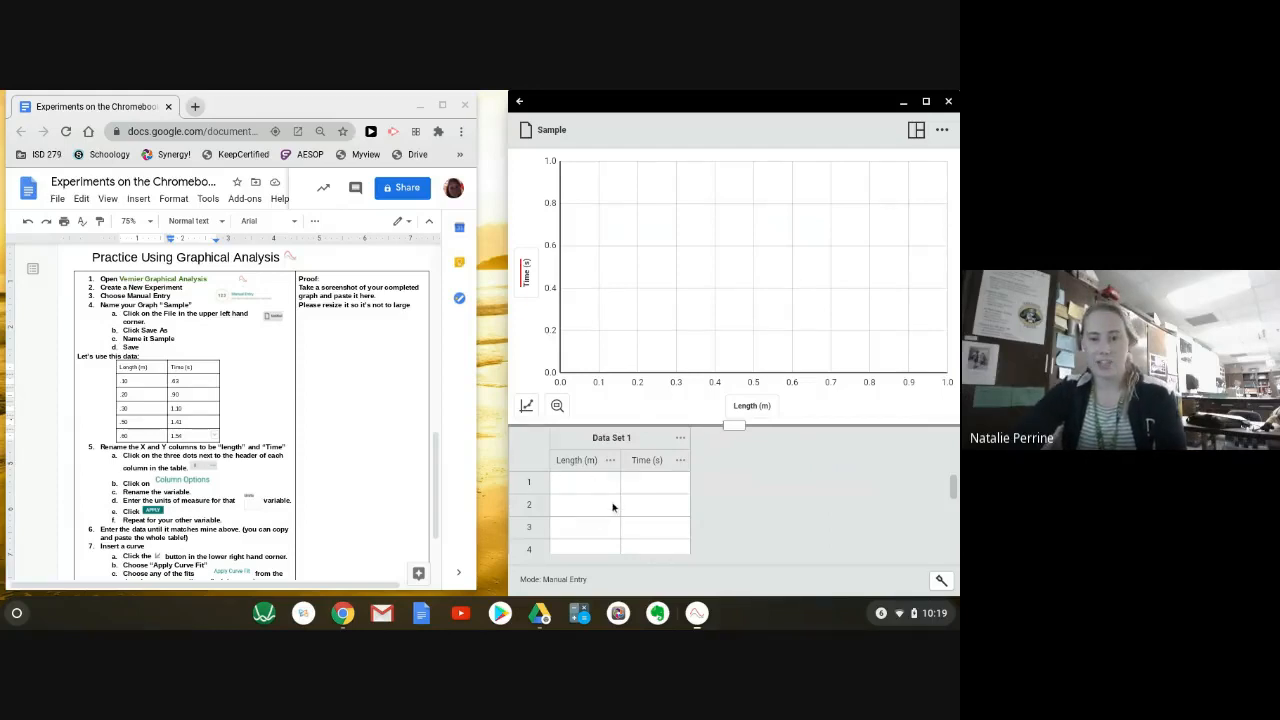
Enter a Length of 0.1 and a Time of 0.63 in the first row of Data Set 1.
{"action": "left_click", "coordinate": [568, 487]}
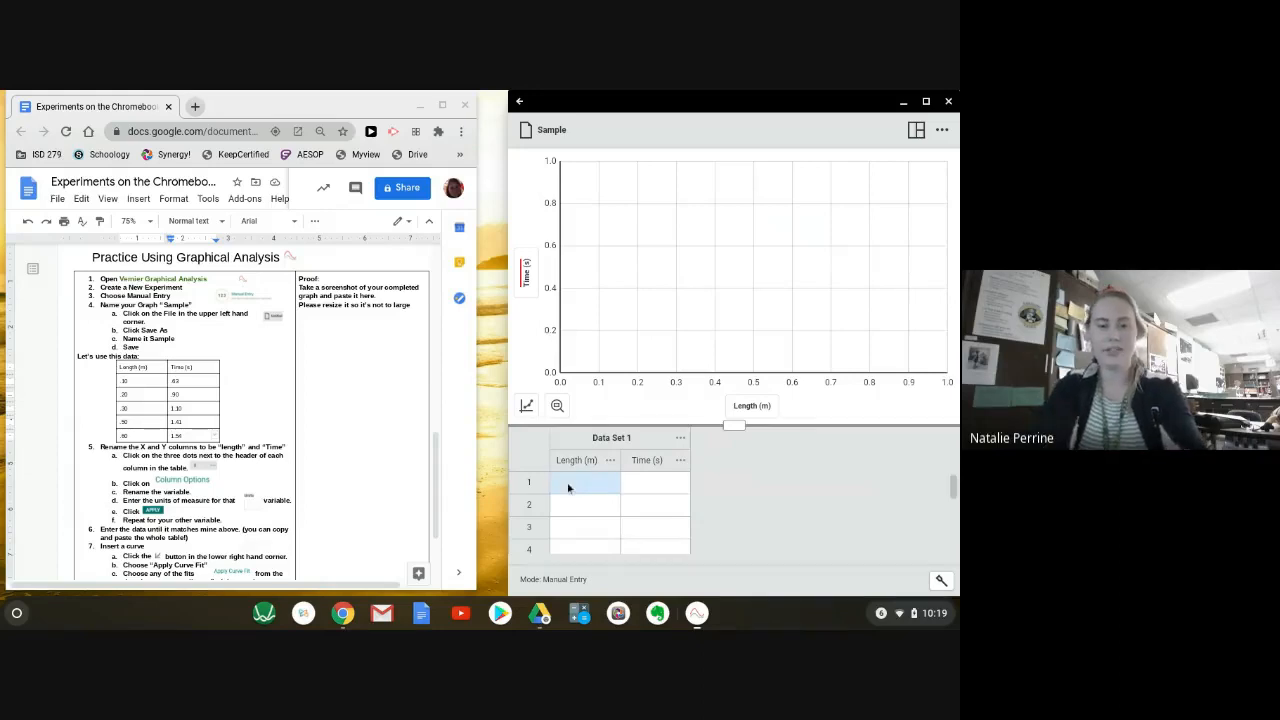
{"action": "type", "text": "0.1"}
{"action": "key", "text": "Tab"}
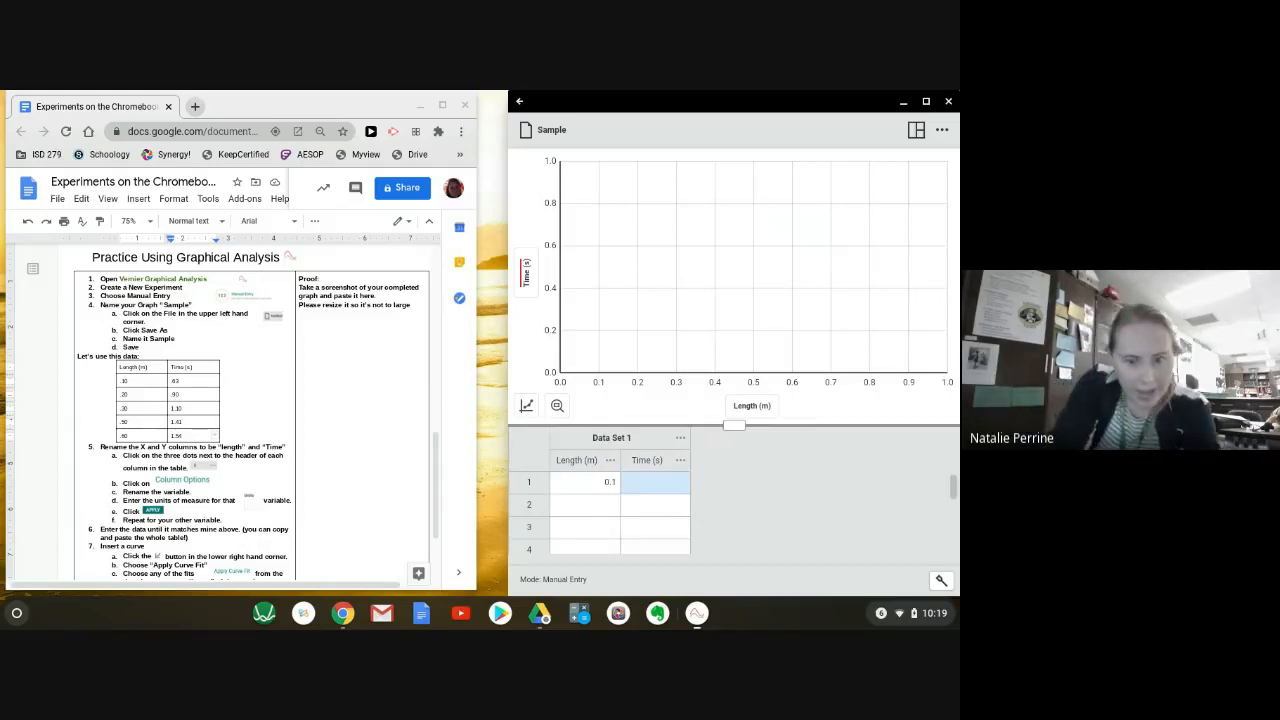
{"action": "type", "text": "0.63"}
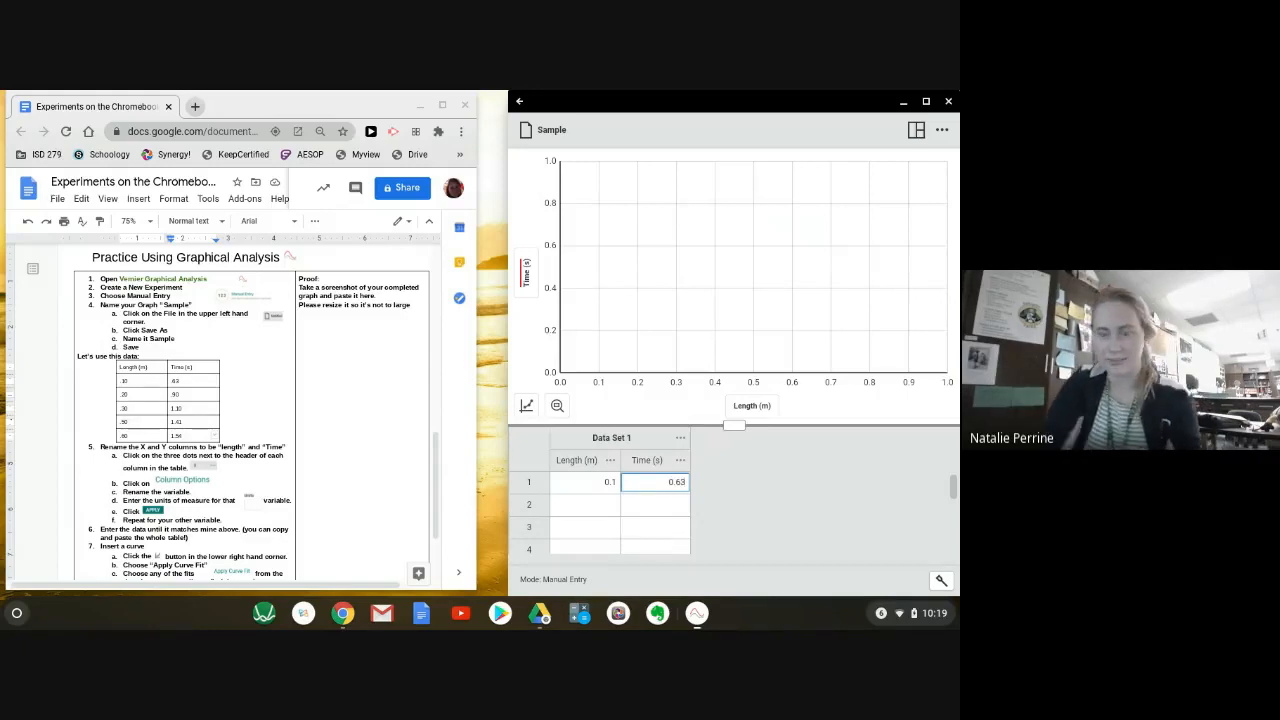
{"action": "key", "text": "Return"}
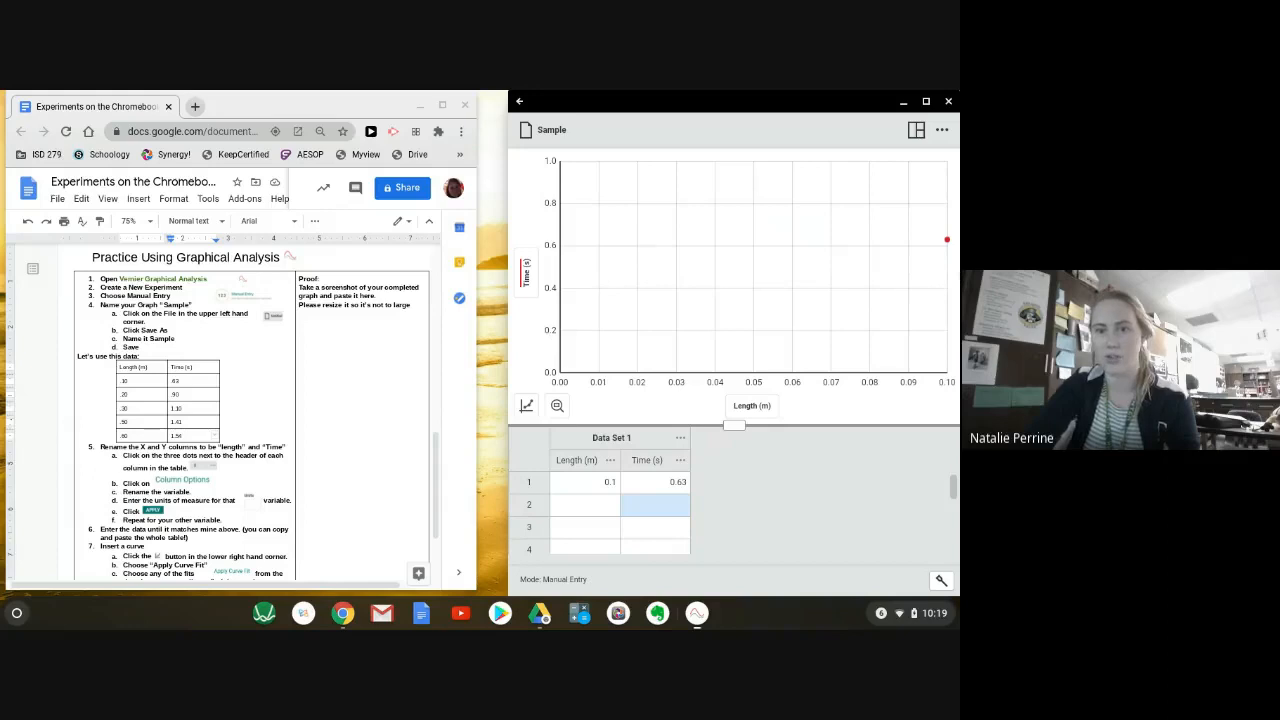
Copy the five Length values from the instruction document's table into the Length column: 0.1, 0.2, 0.3, 0.5 and 0.6.
{"action": "left_click", "coordinate": [560, 512]}
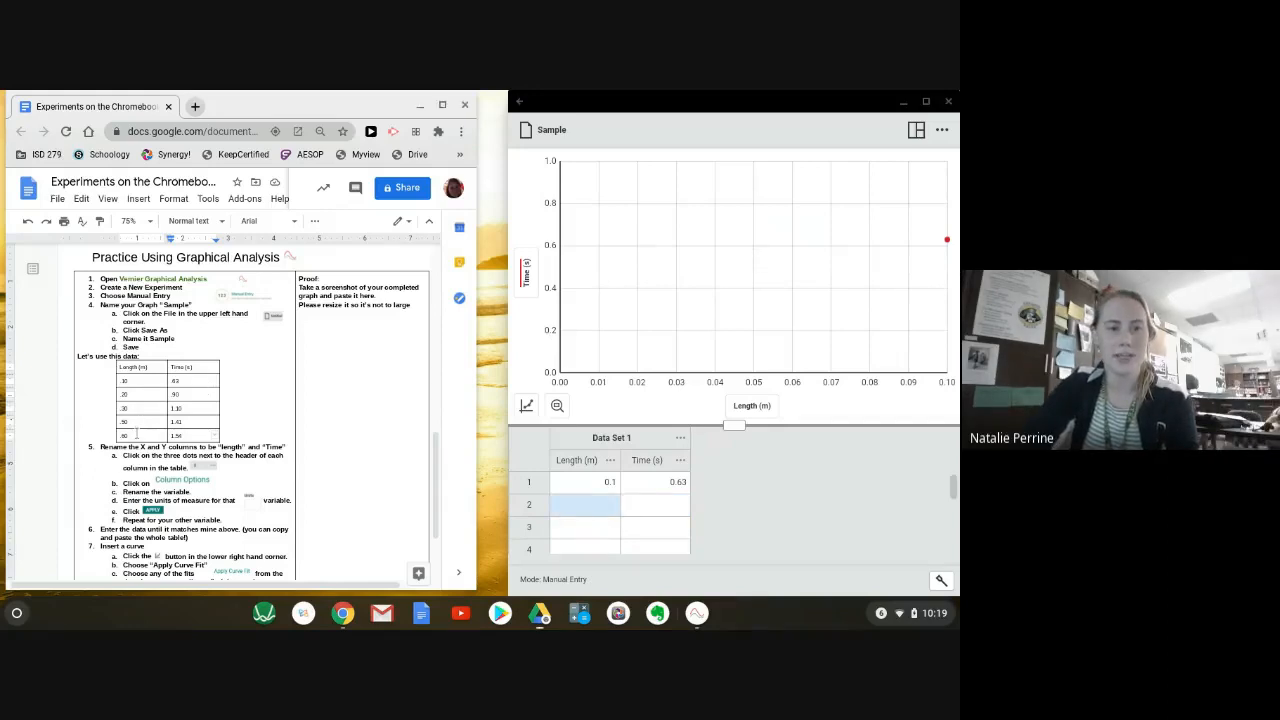
{"action": "left_click_drag", "start_coordinate": [136, 432], "coordinate": [160, 380]}
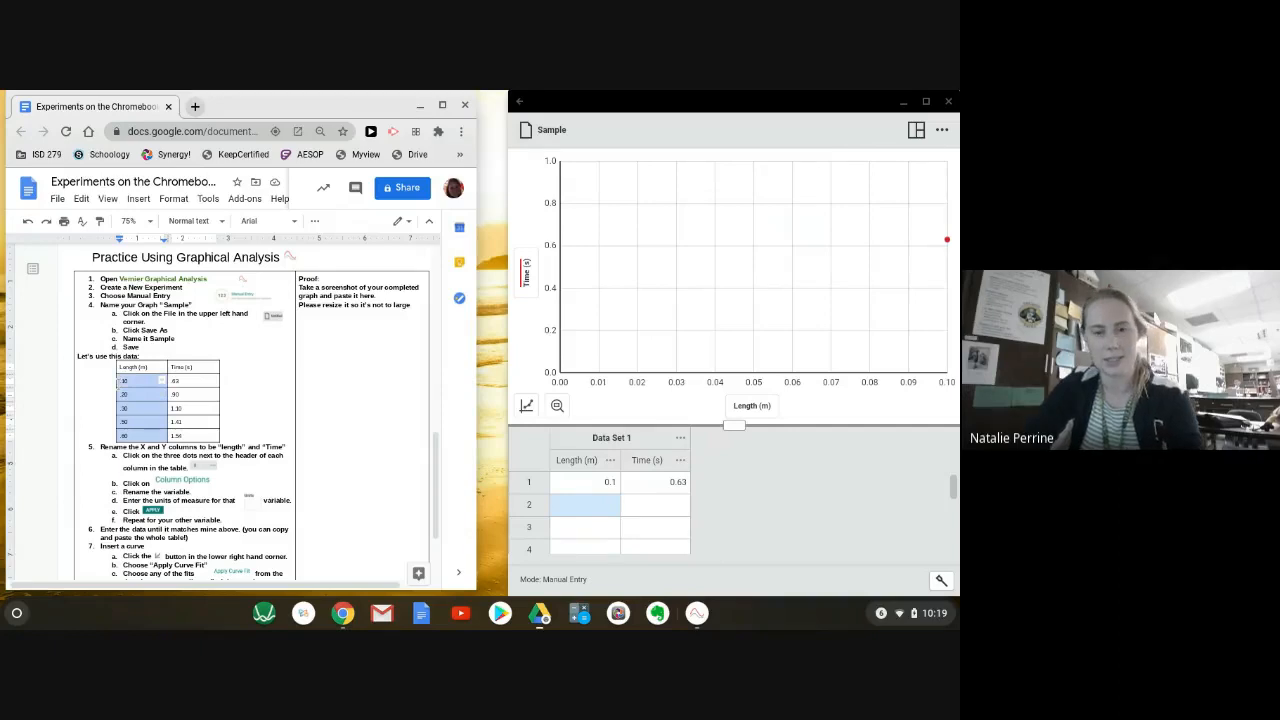
{"action": "left_click", "coordinate": [599, 489]}
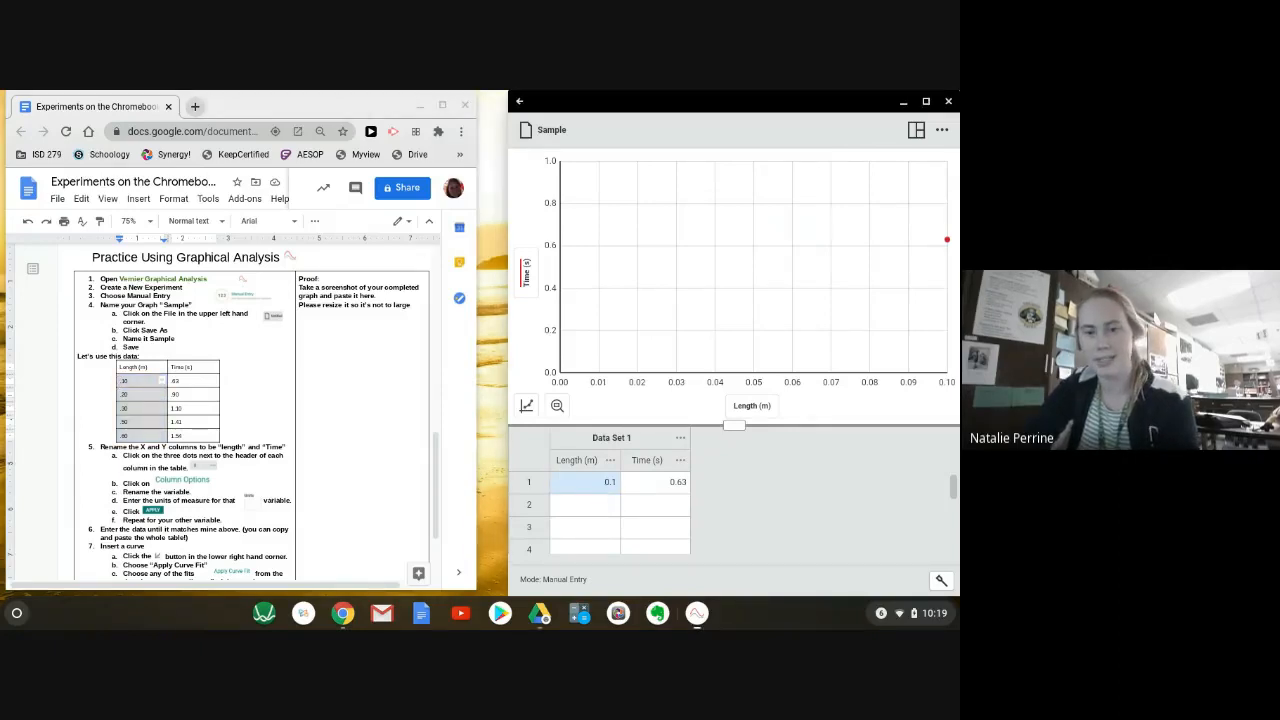
{"action": "type", "text": "0.1 0.2 0.3 0.5 0.6"}
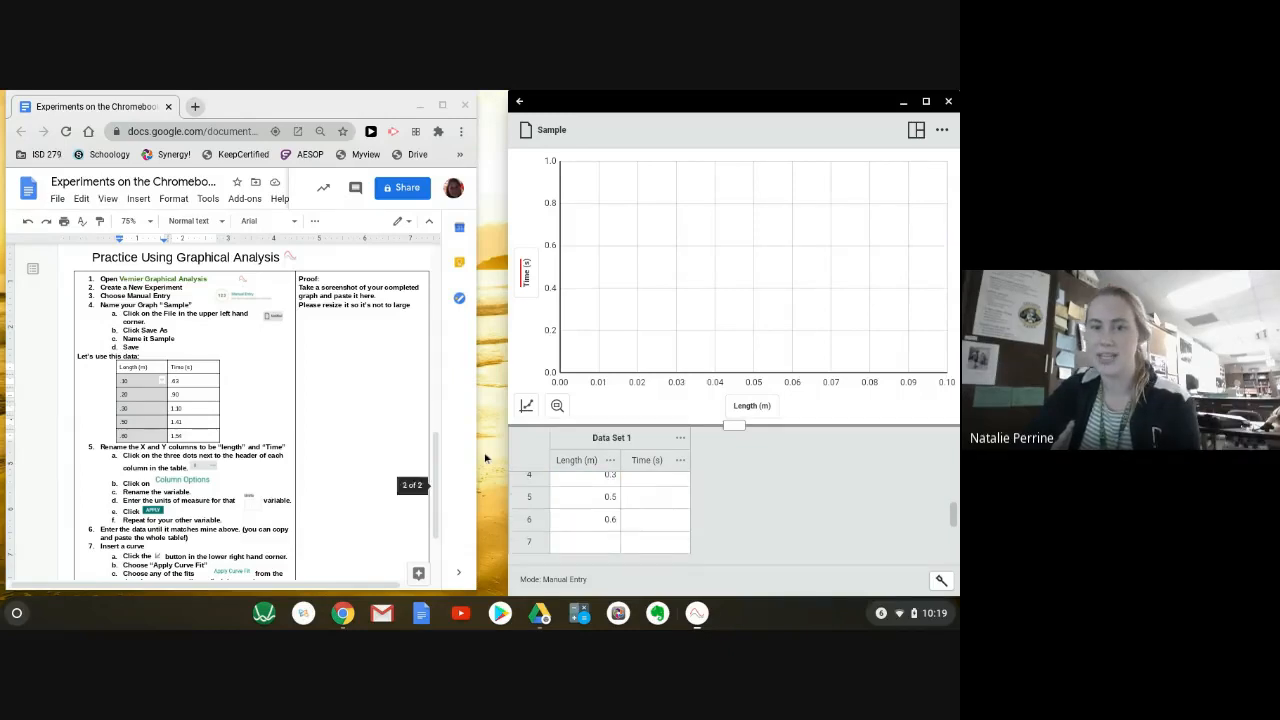
Copy the five Time values from the instruction document's table into the Time column: 0.63, 0.90, 1.10, 1.41 and 1.54.
{"action": "left_click", "coordinate": [191, 436]}
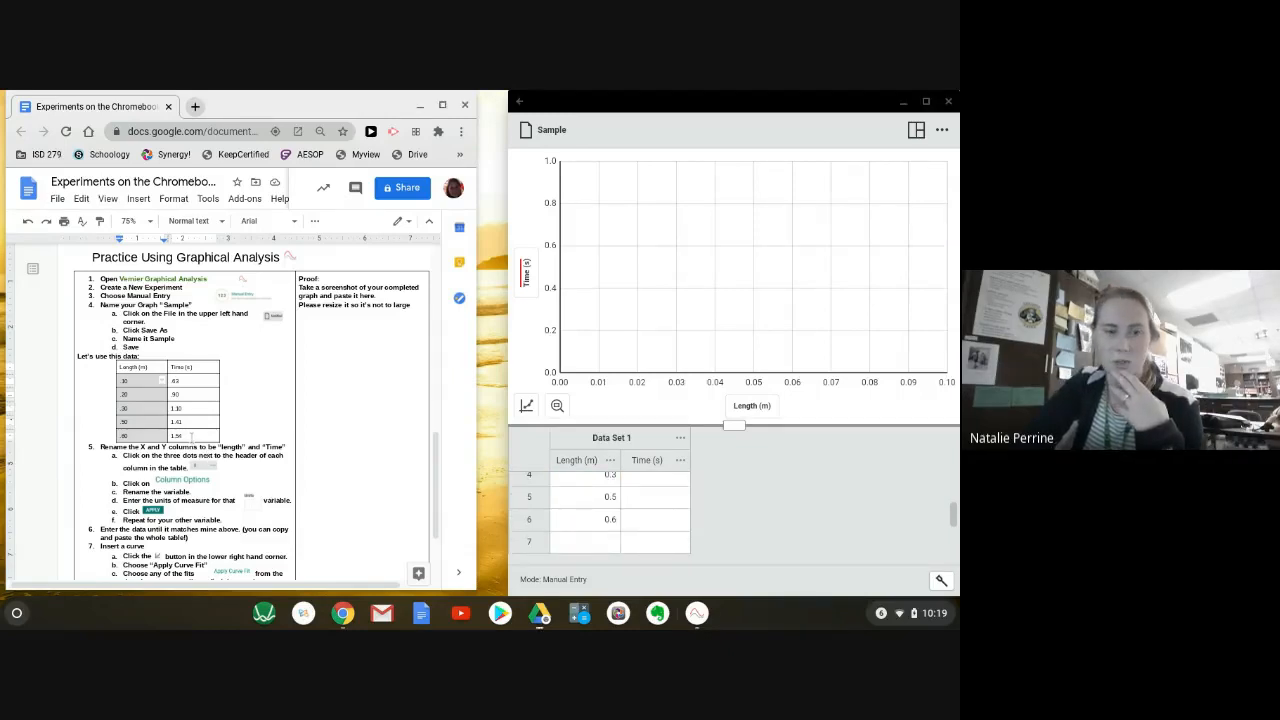
{"action": "left_click_drag", "start_coordinate": [191, 436], "coordinate": [190, 380]}
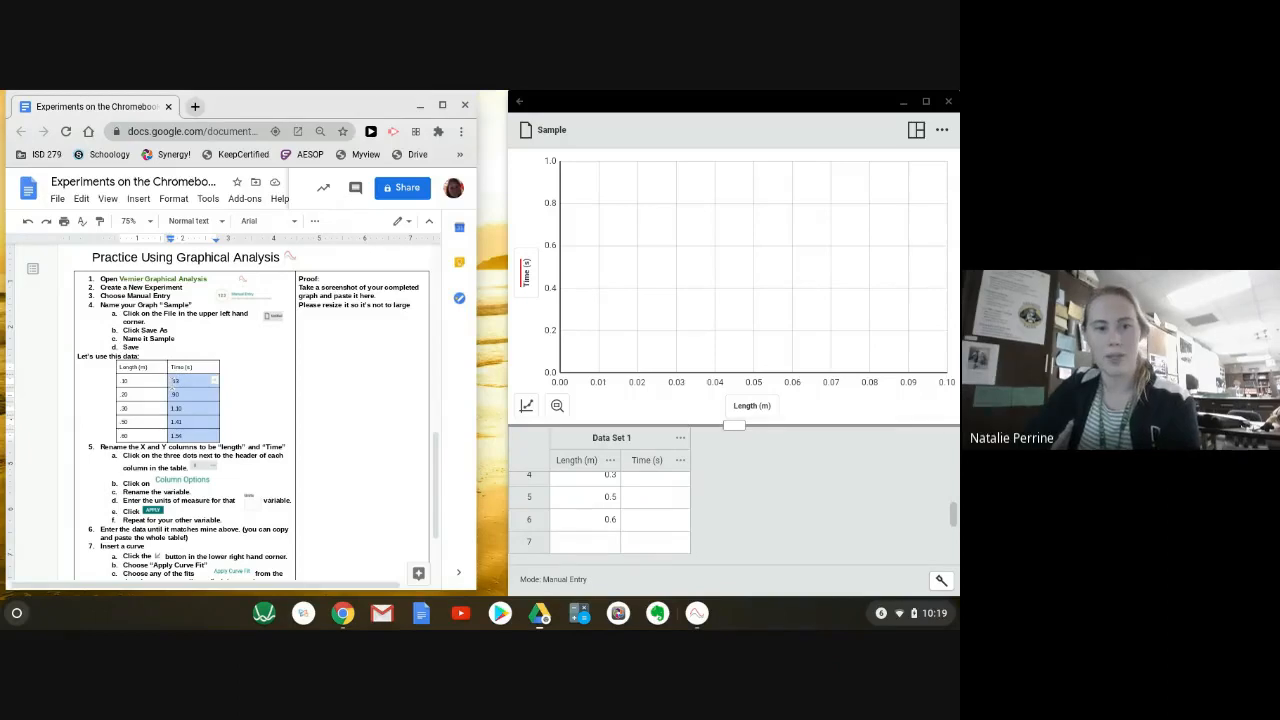
{"action": "scroll", "coordinate": [658, 525], "scroll_direction": "down", "scroll_amount": 2}
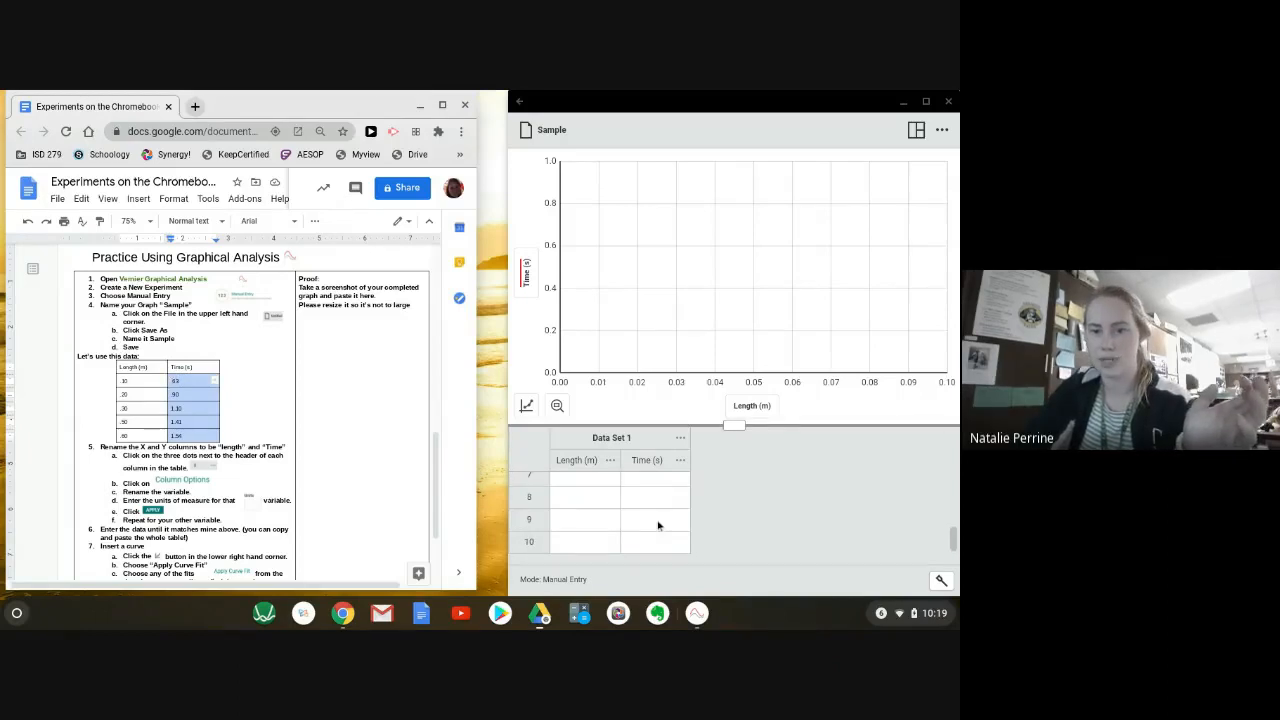
{"action": "scroll", "coordinate": [659, 526], "scroll_direction": "up", "scroll_amount": 4}
{"action": "left_click", "coordinate": [660, 526]}
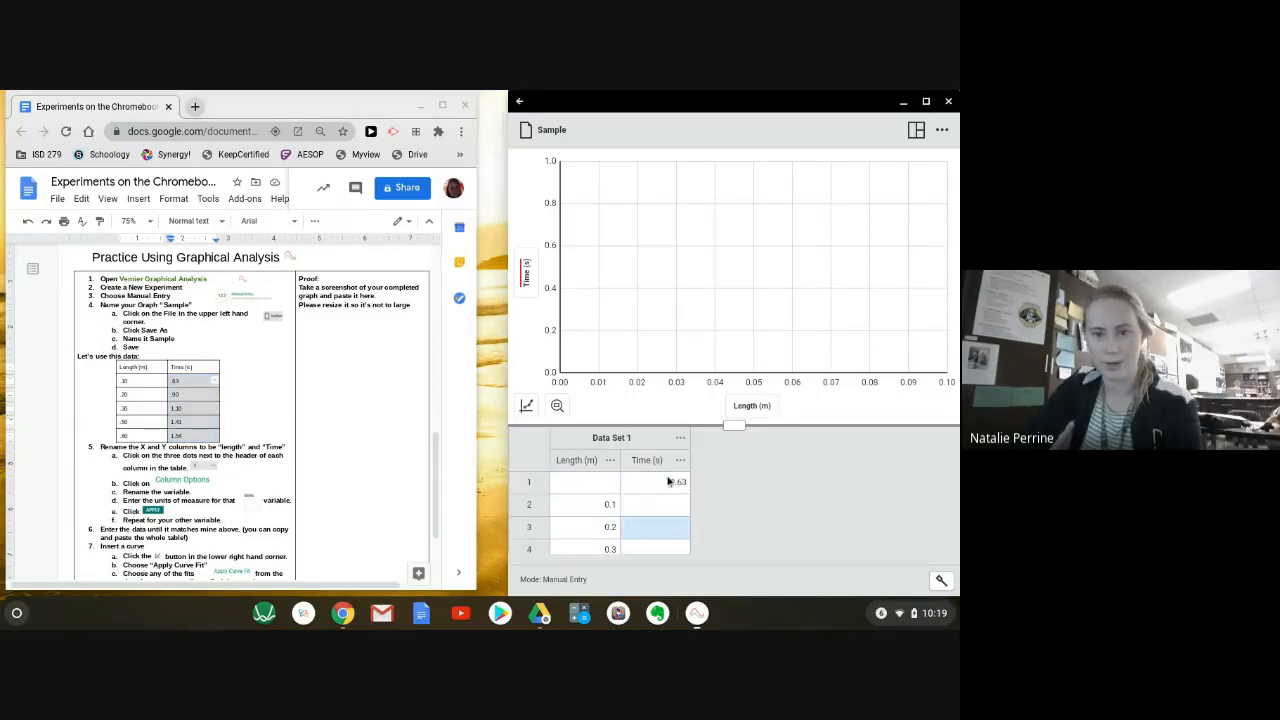
{"action": "right_click", "coordinate": [668, 482]}
{"action": "left_click", "coordinate": [651, 482]}
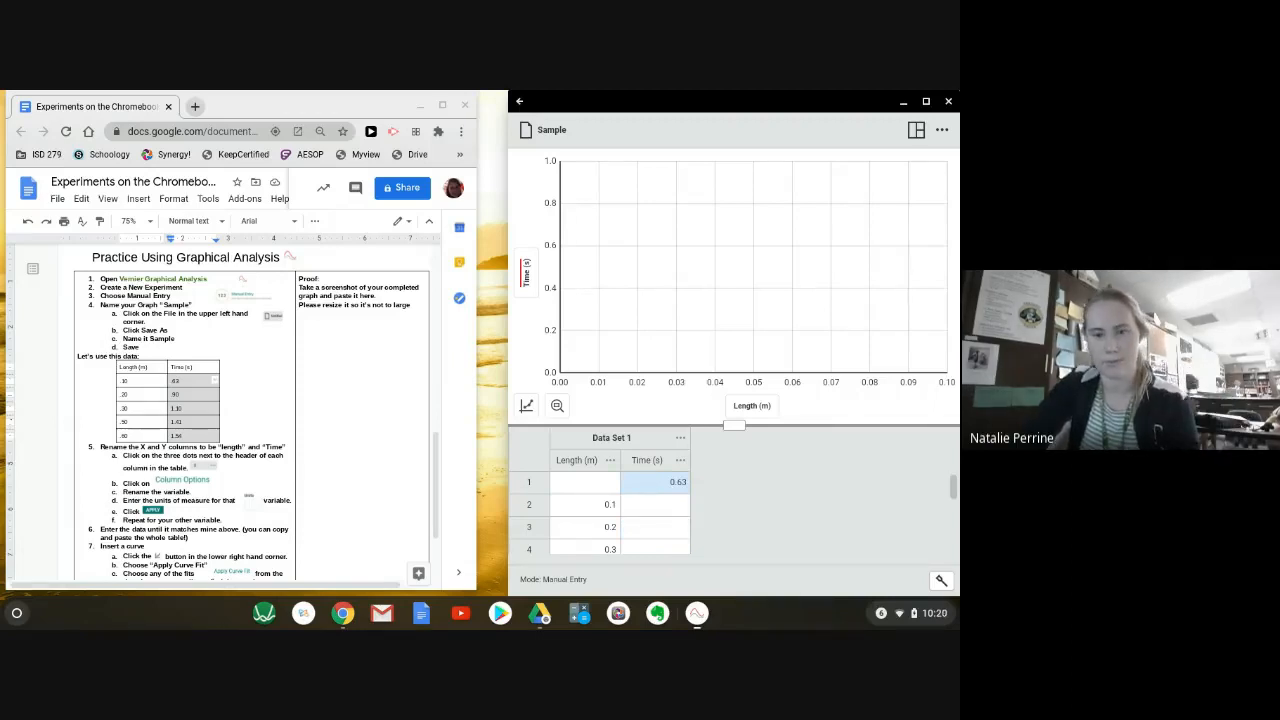
{"action": "type", "text": "0.63 0.90 1.10 1.41 1.54"}
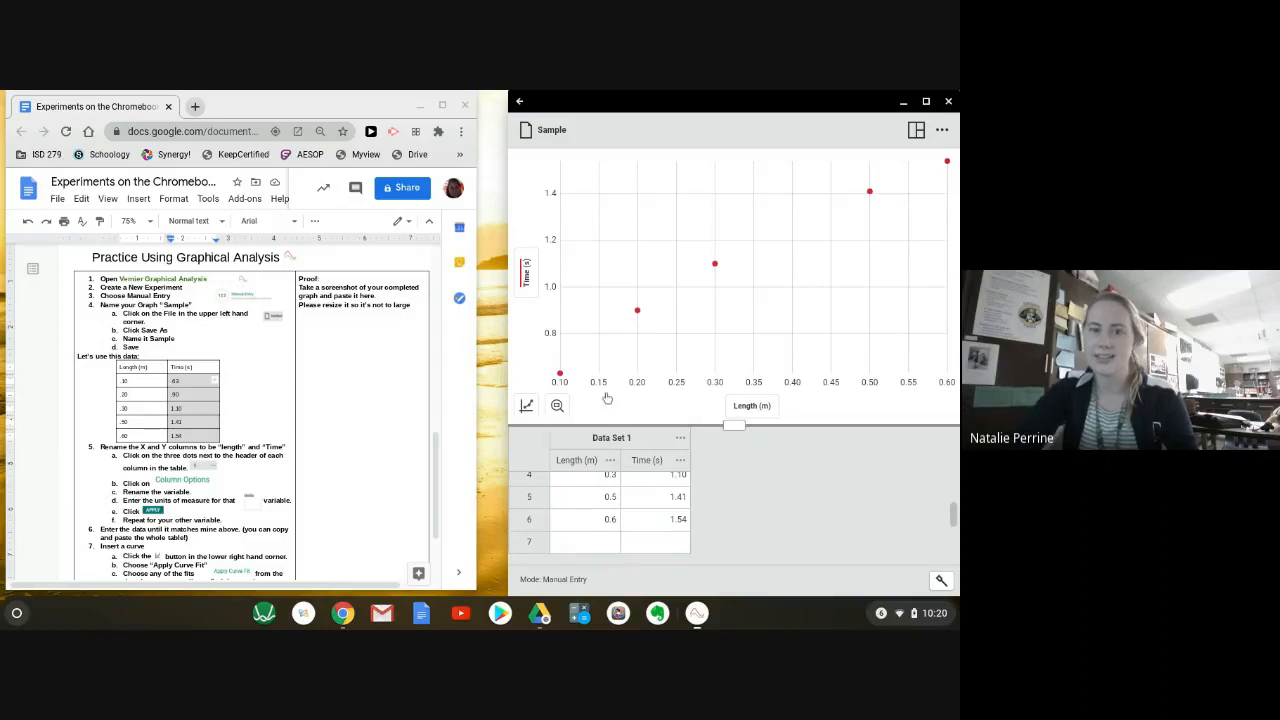
Title the graph "Length vs. Time" in its graph options.
{"action": "left_click", "coordinate": [527, 406]}
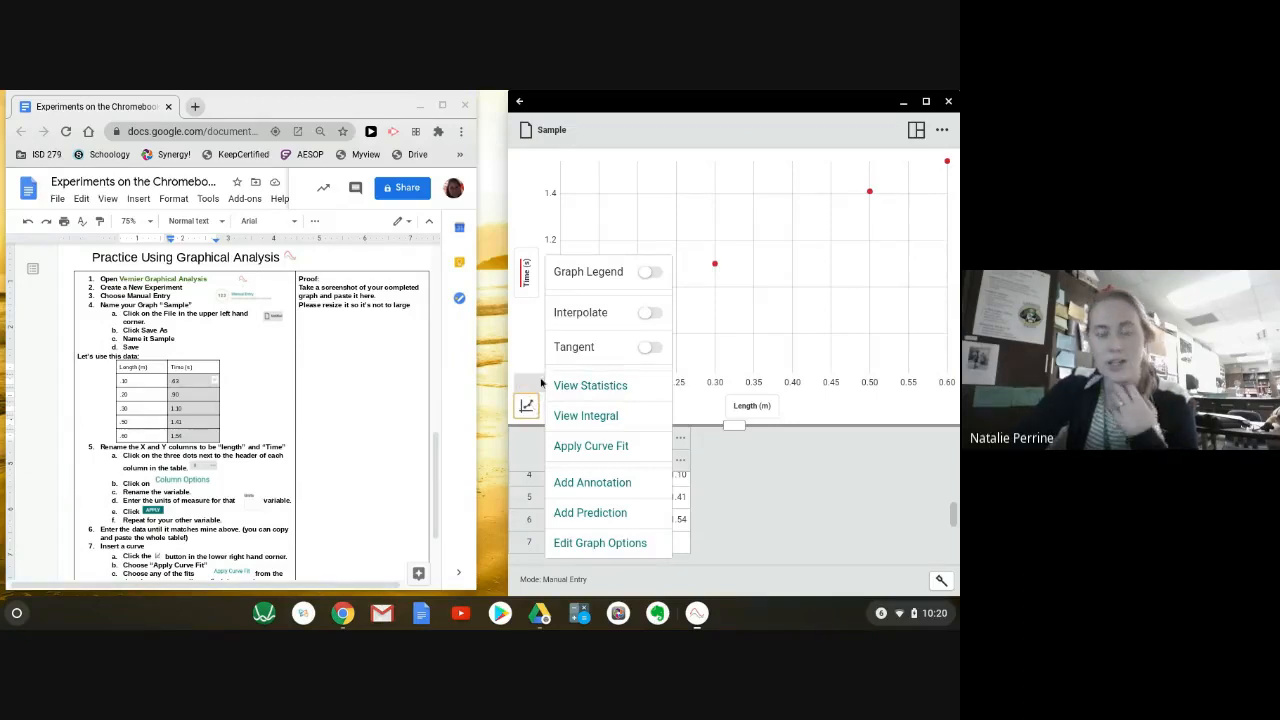
{"action": "left_click", "coordinate": [597, 545]}
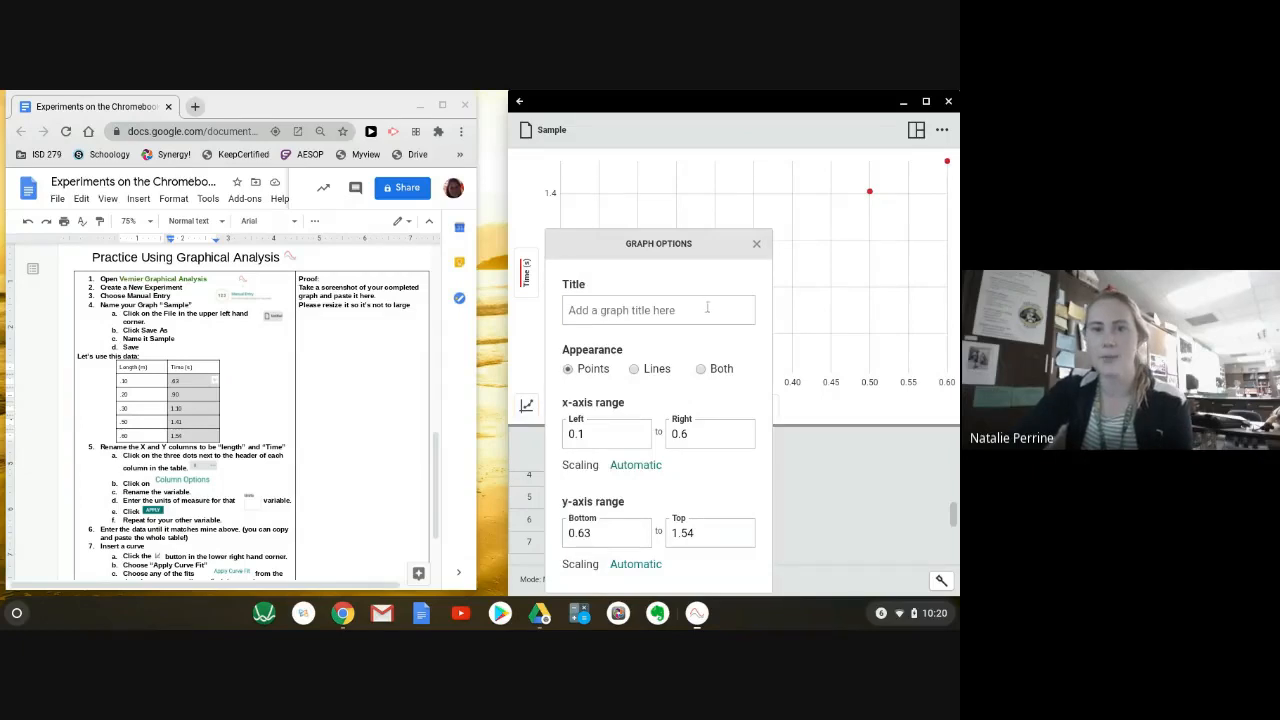
{"action": "left_click", "coordinate": [707, 308]}
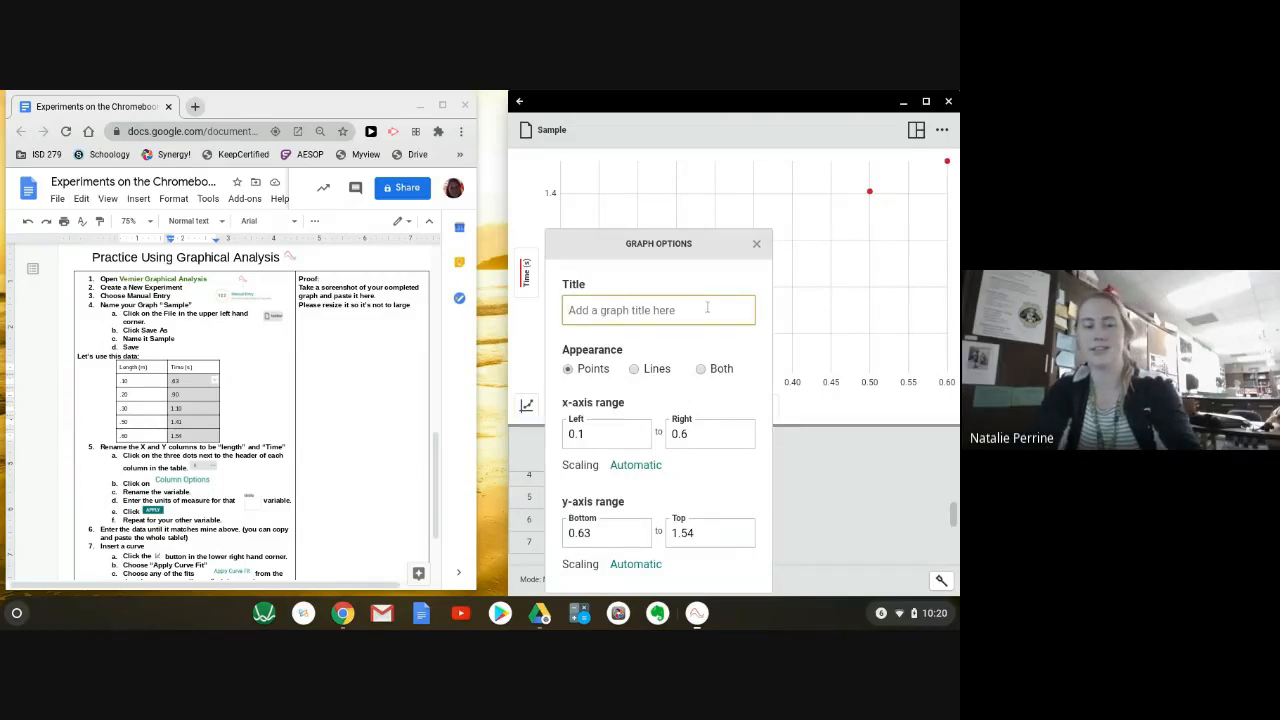
{"action": "type", "text": "Length vs. Ti"}
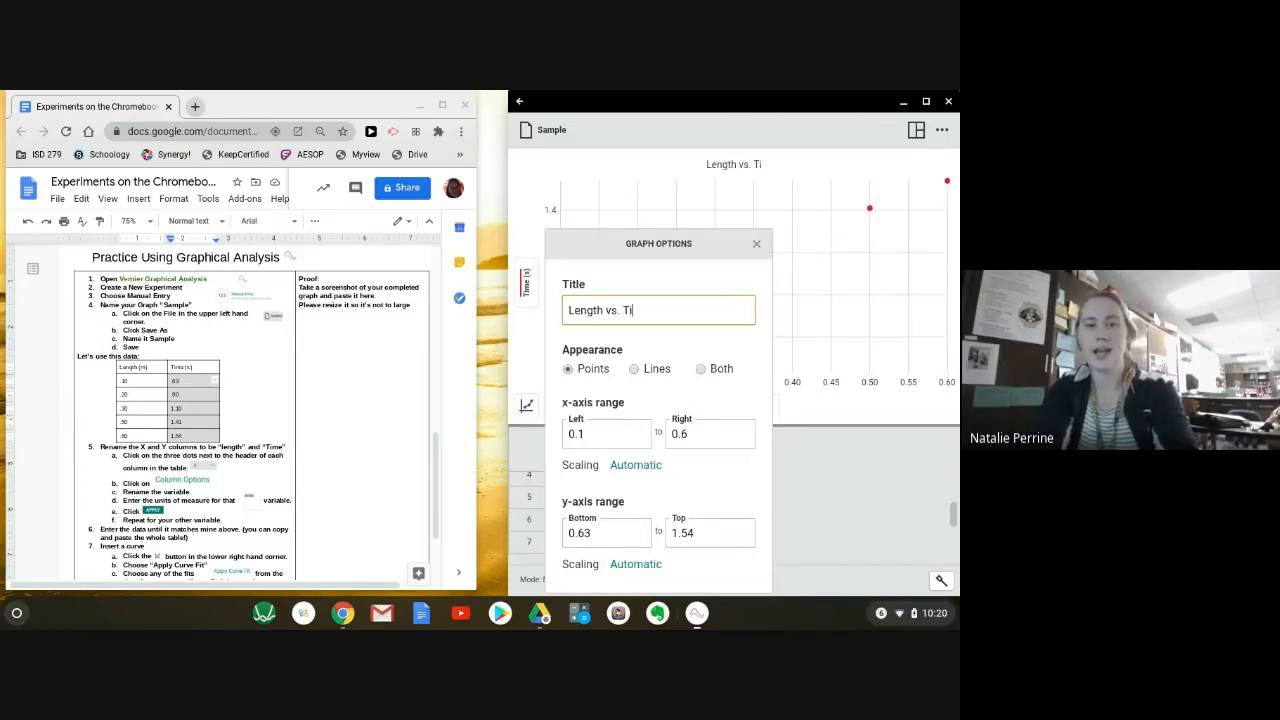
{"action": "type", "text": "me"}
{"action": "left_click", "coordinate": [685, 400]}
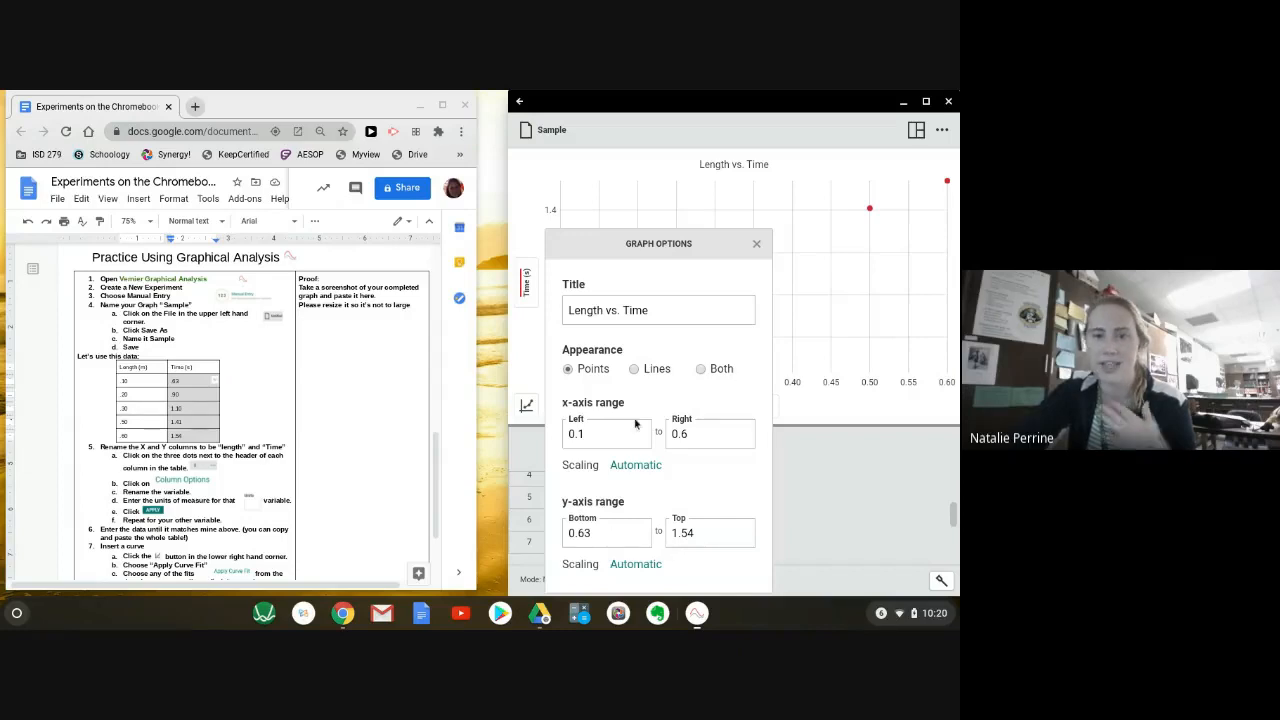
Set the start of the graph's x-axis range to 0.
{"action": "left_click", "coordinate": [589, 434]}
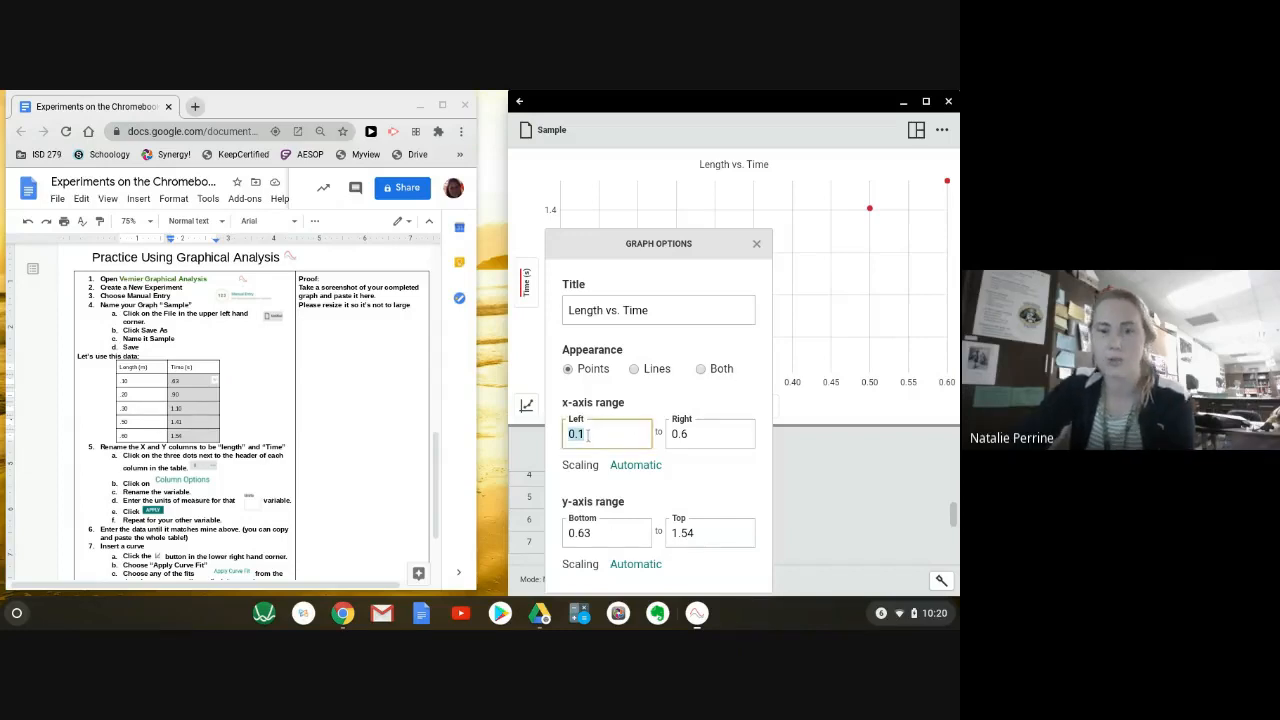
{"action": "key", "text": "BackSpace"}
{"action": "key", "text": "BackSpace"}
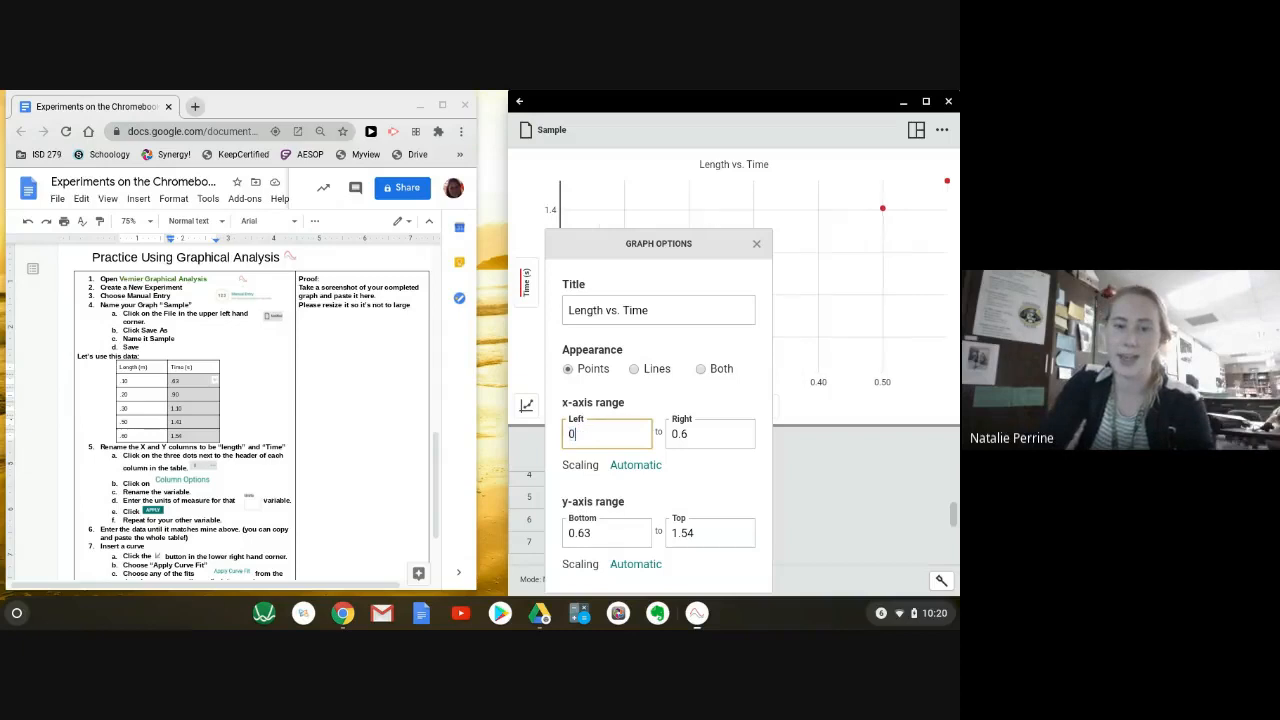
{"action": "left_click", "coordinate": [690, 485]}
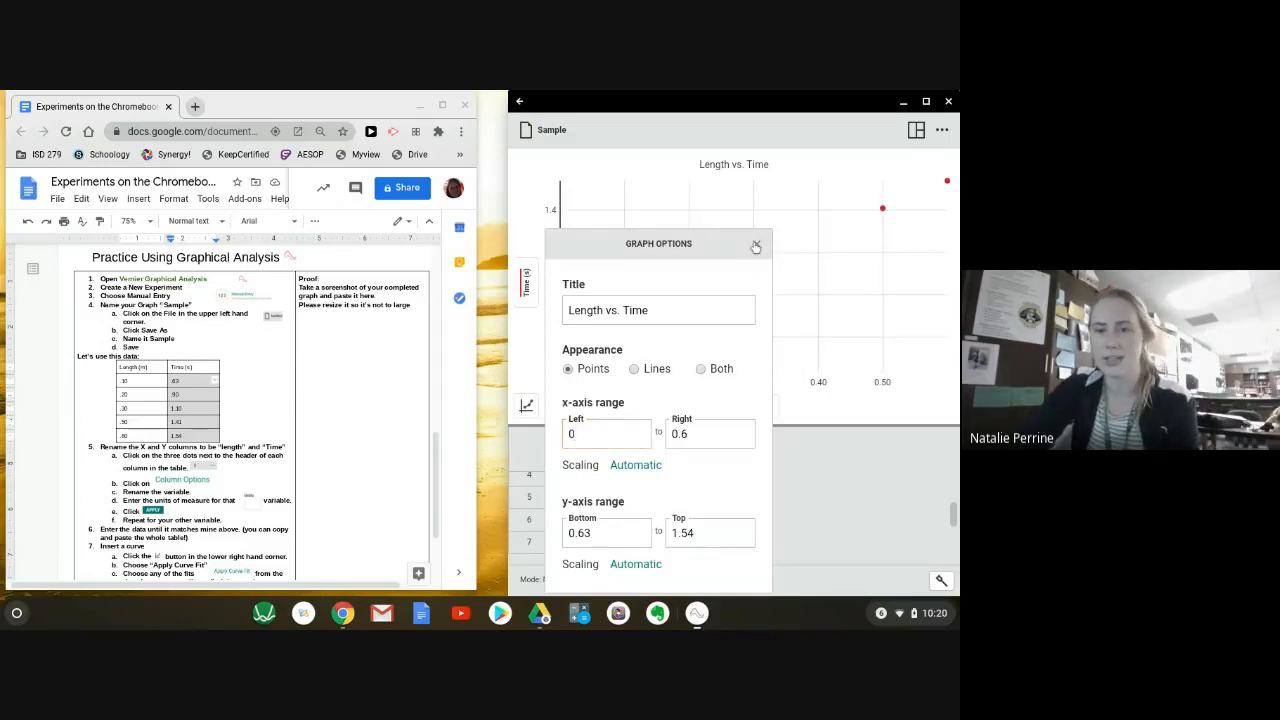
Set the lower limit of the graph's y-axis range to 0 and close the graph options.
{"action": "left_click", "coordinate": [594, 537]}
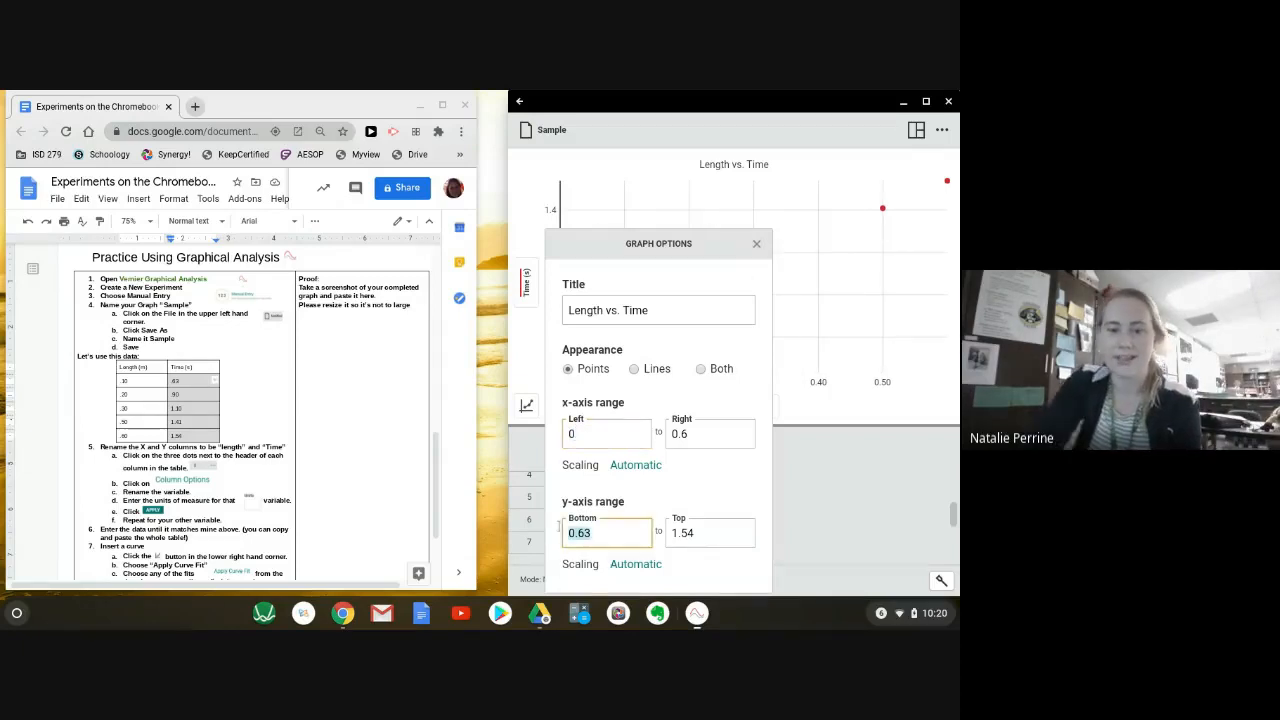
{"action": "left_click", "coordinate": [570, 533]}
{"action": "type", "text": "0"}
{"action": "left_click", "coordinate": [601, 541]}
{"action": "key", "text": "BackSpace"}
{"action": "key", "text": "BackSpace"}
{"action": "key", "text": "BackSpace"}
{"action": "key", "text": "BackSpace"}
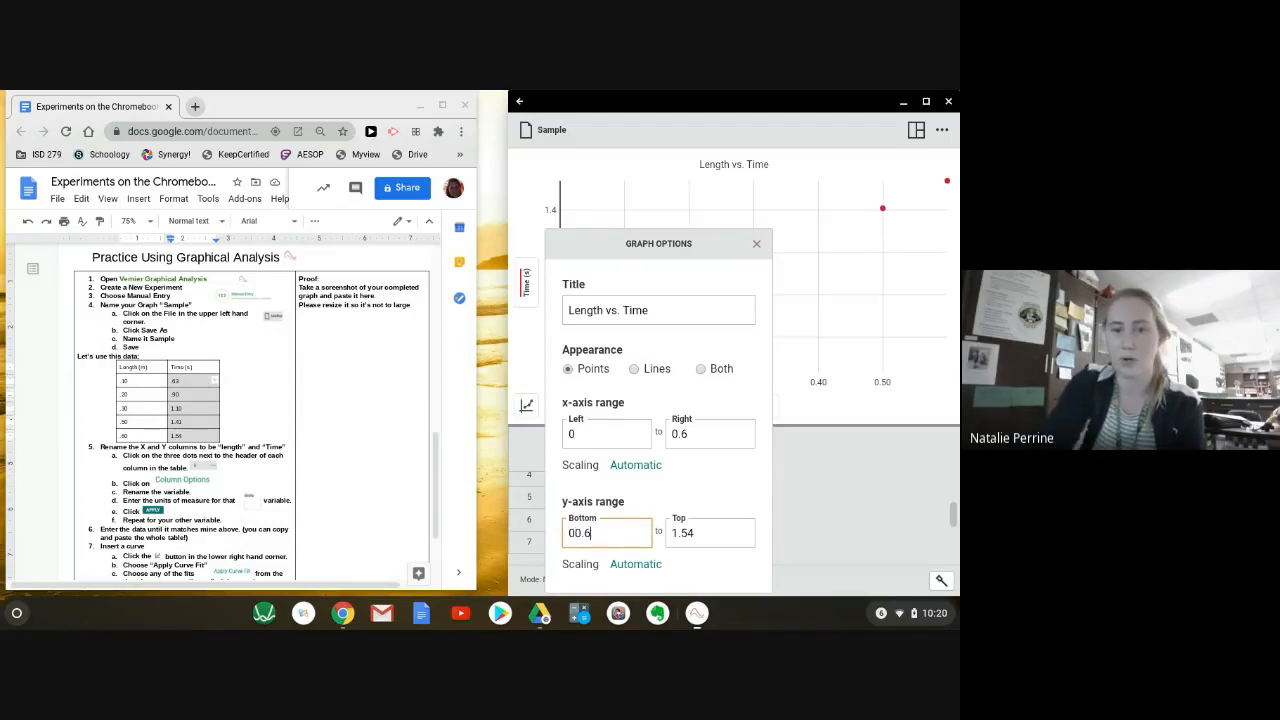
{"action": "key", "text": "Return"}
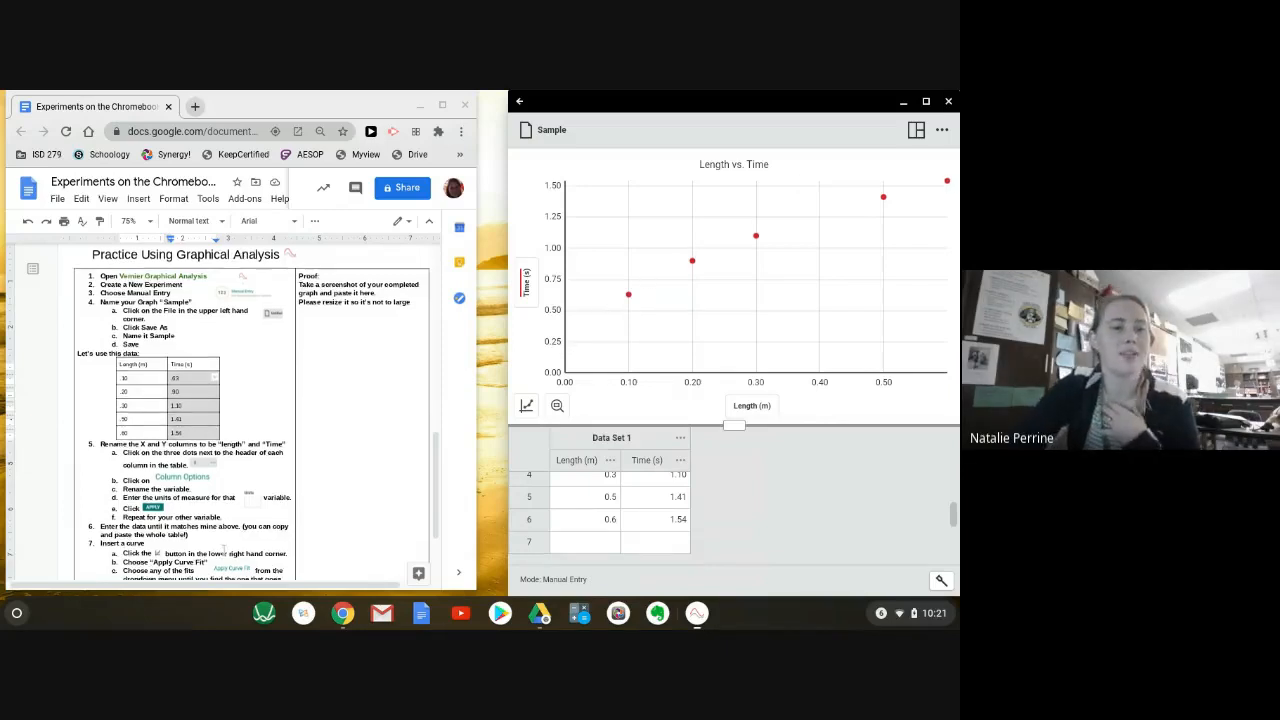
Preview a Quadratic curve fit on the Length vs. Time data and apply a Power fit instead.
{"action": "scroll", "coordinate": [224, 549], "scroll_direction": "down", "scroll_amount": 3}
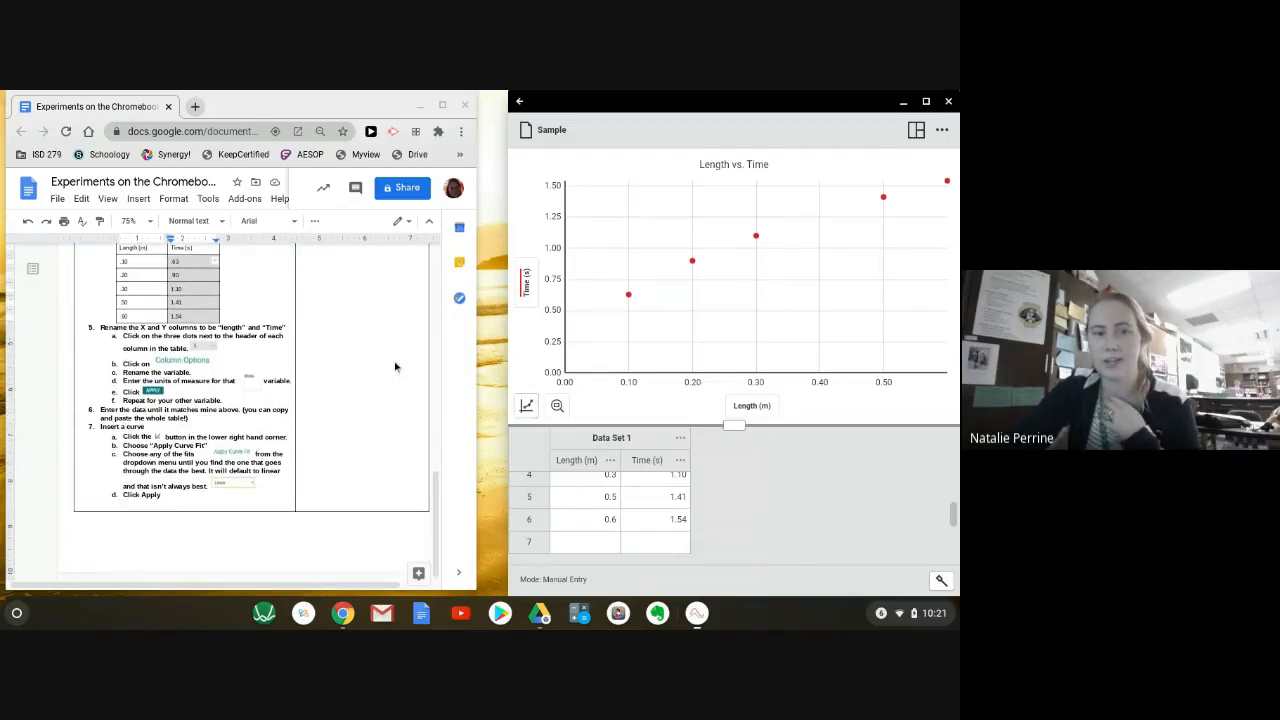
{"action": "left_click", "coordinate": [527, 405]}
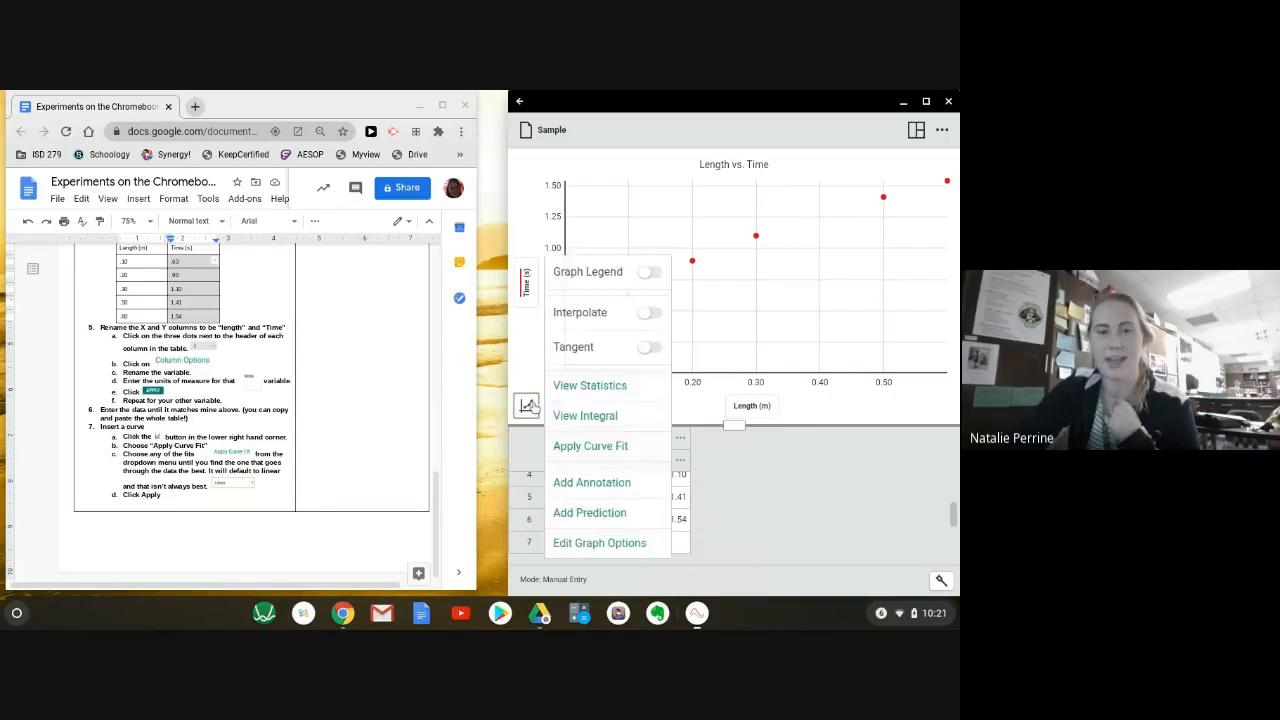
{"action": "left_click", "coordinate": [620, 446]}
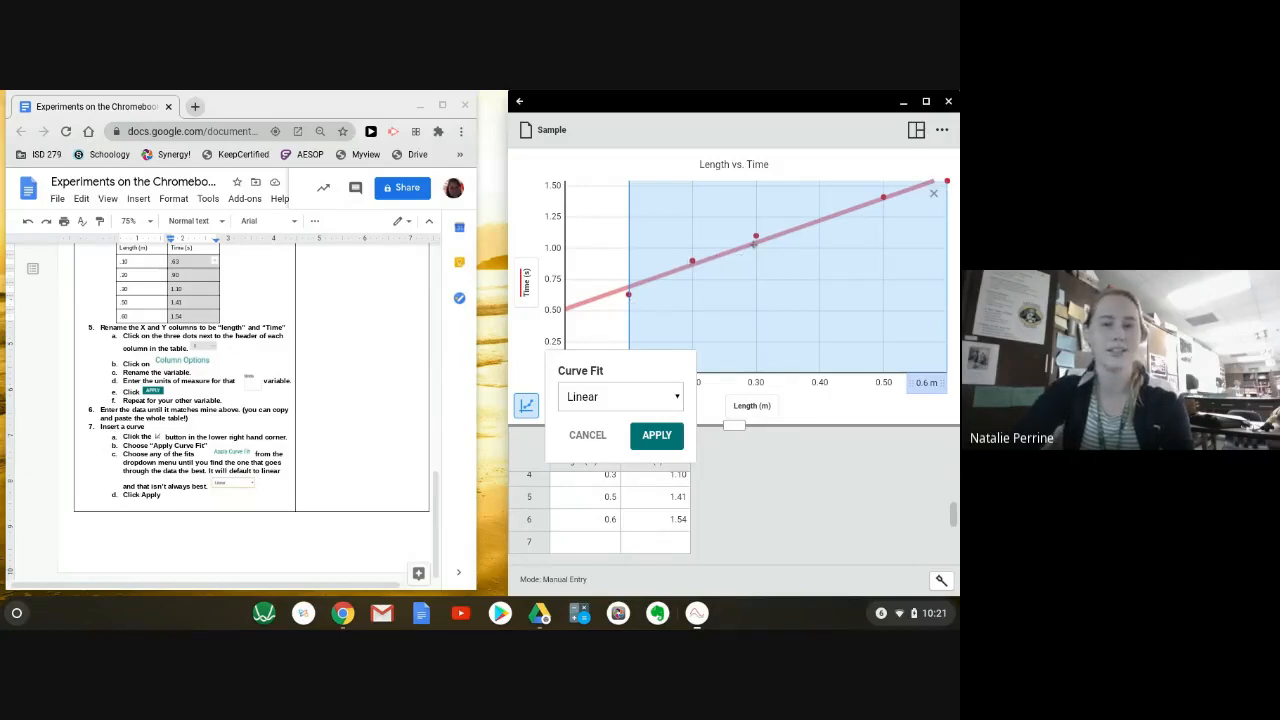
{"action": "left_click", "coordinate": [624, 408]}
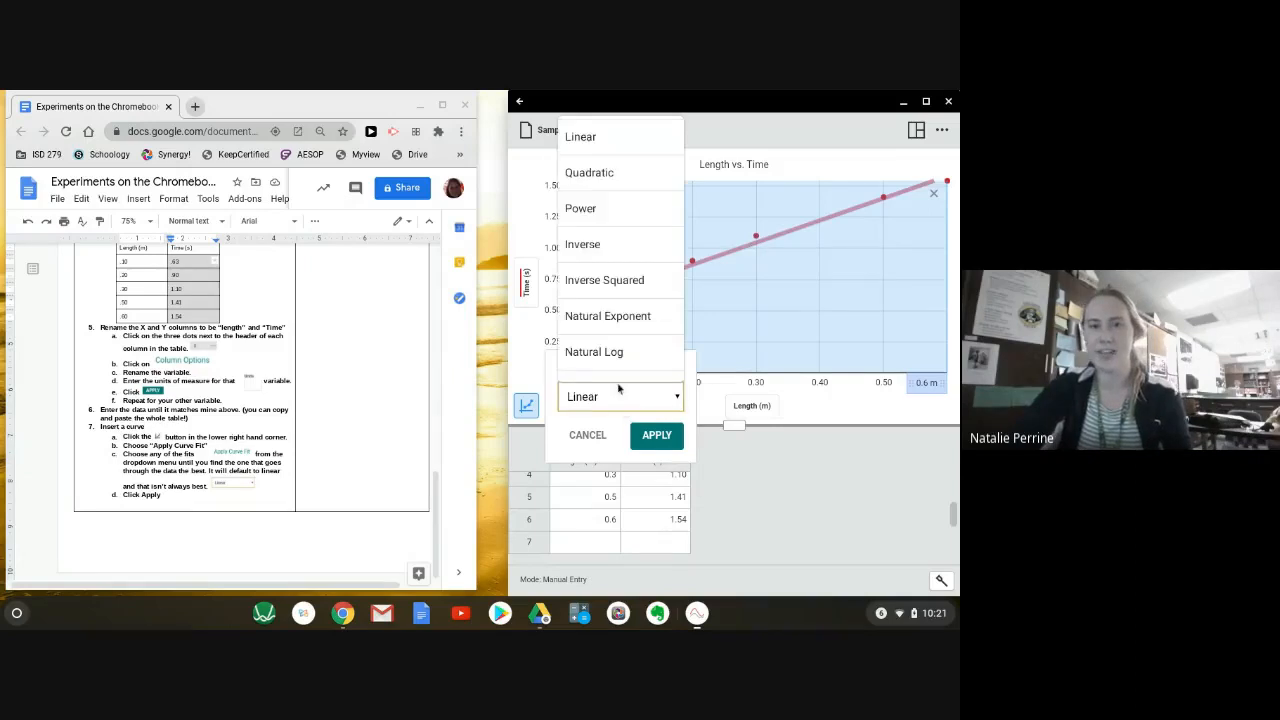
{"action": "left_click", "coordinate": [582, 184]}
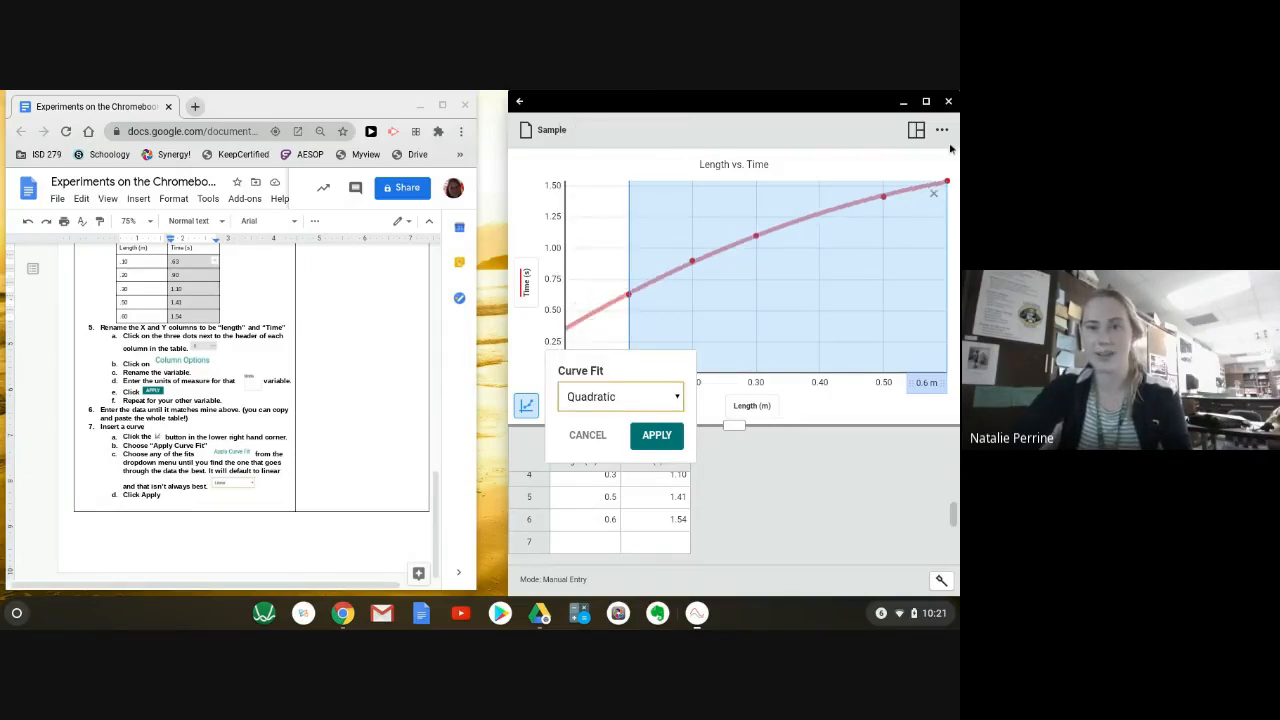
{"action": "left_click", "coordinate": [592, 394]}
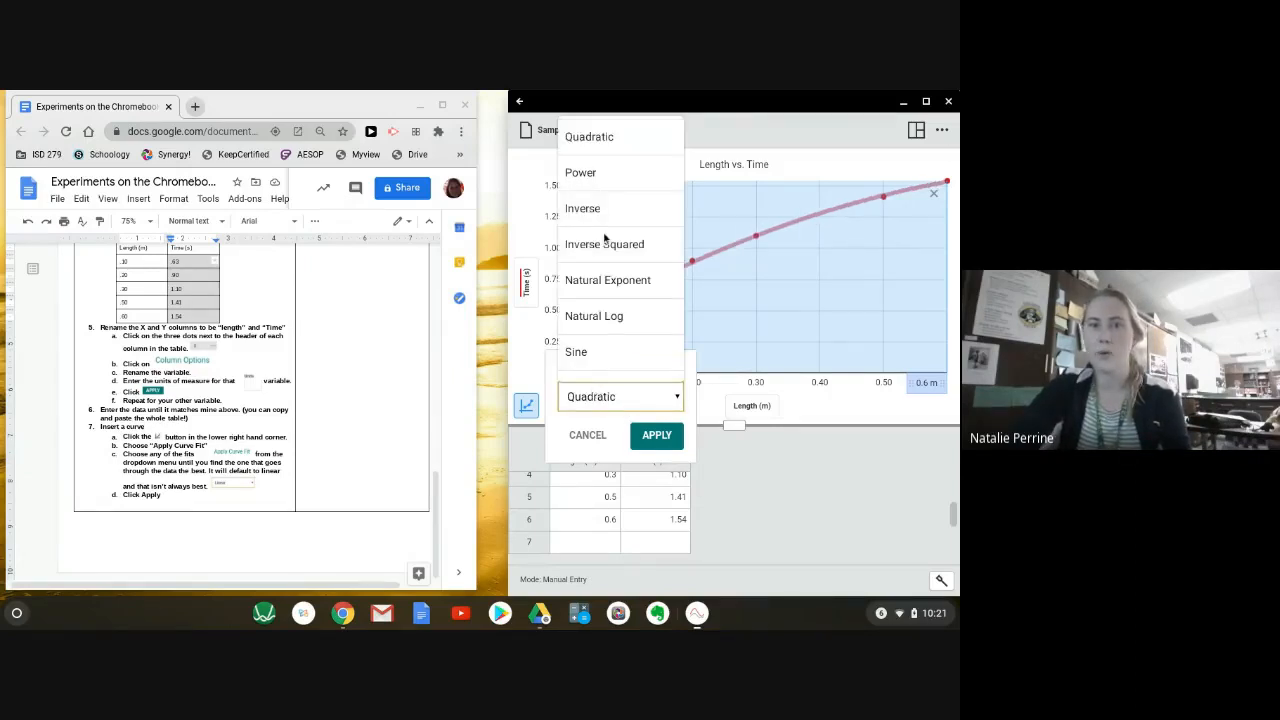
{"action": "left_click", "coordinate": [610, 185]}
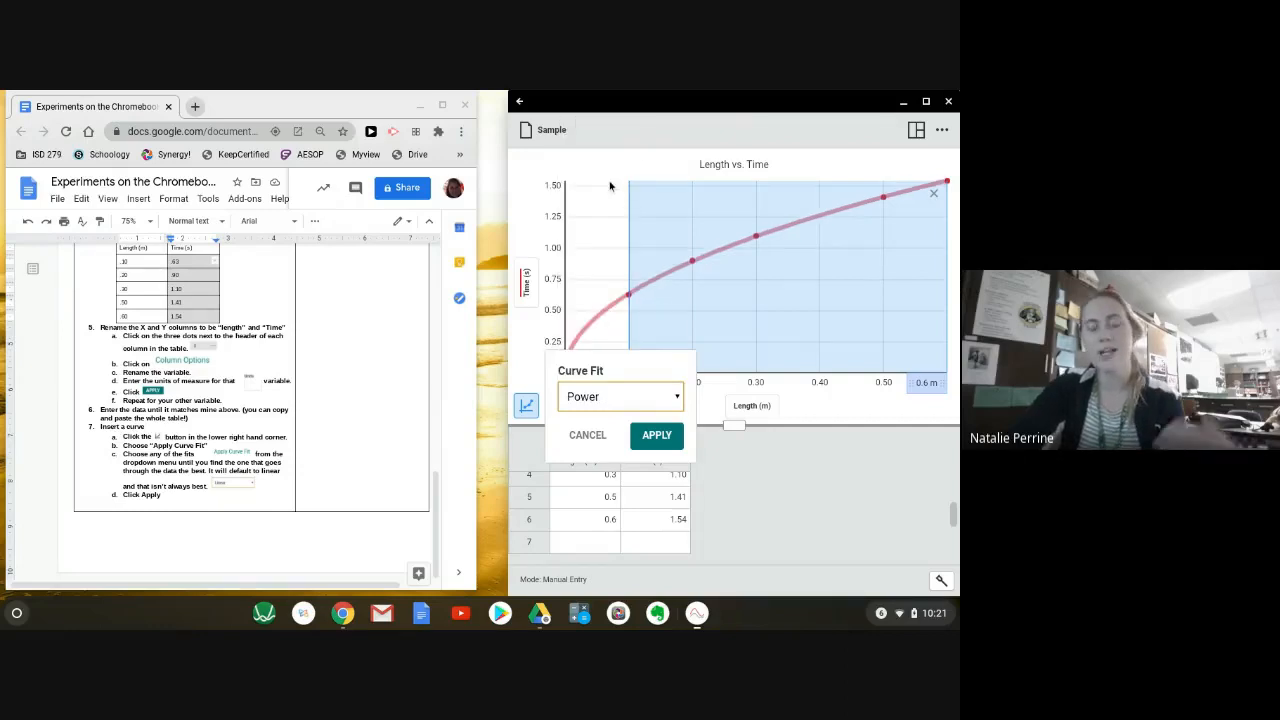
{"action": "left_click", "coordinate": [656, 435]}
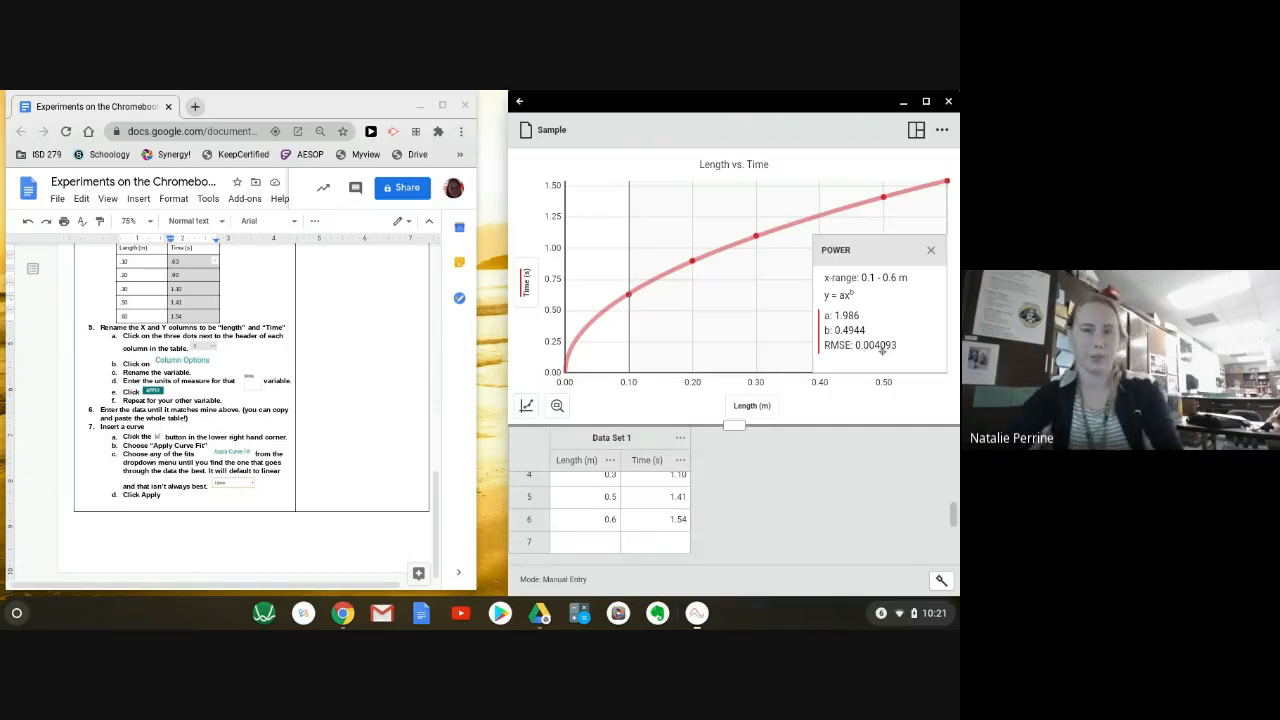
Remove the Power curve fit from the graph and return to the start of the practice instructions.
{"action": "left_click", "coordinate": [930, 252]}
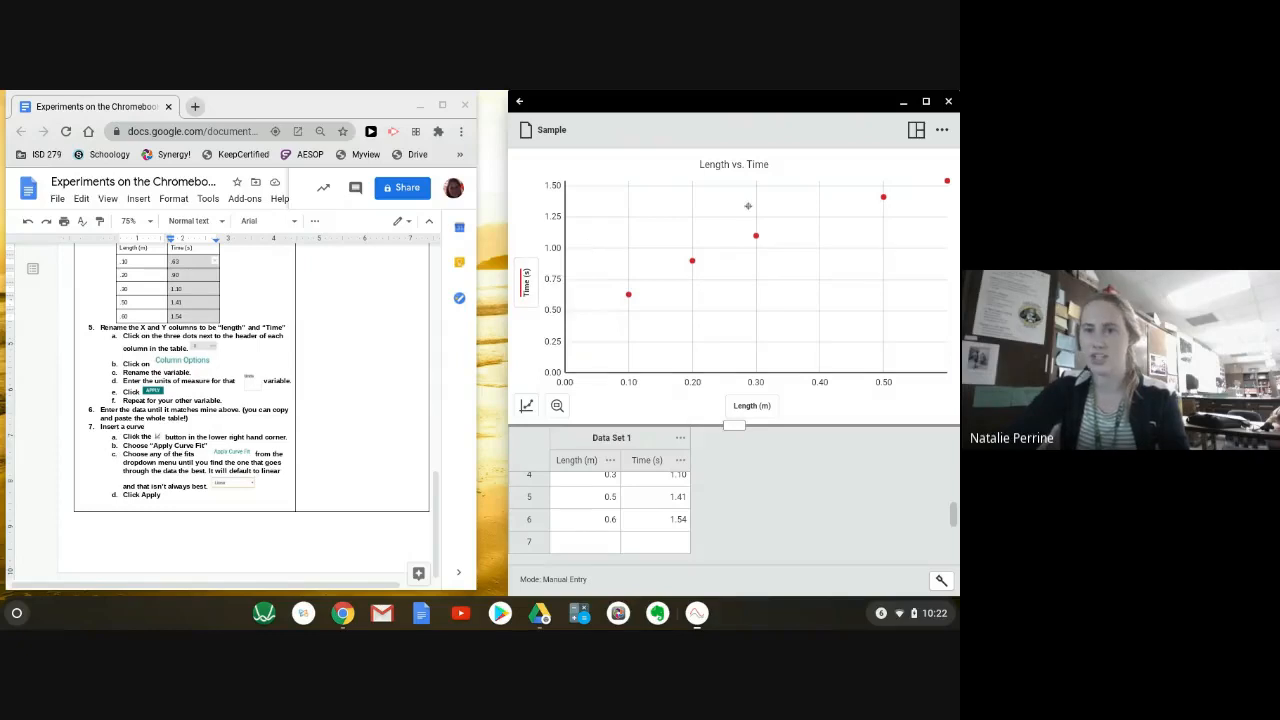
{"action": "scroll", "coordinate": [324, 418], "scroll_direction": "up", "scroll_amount": 4}
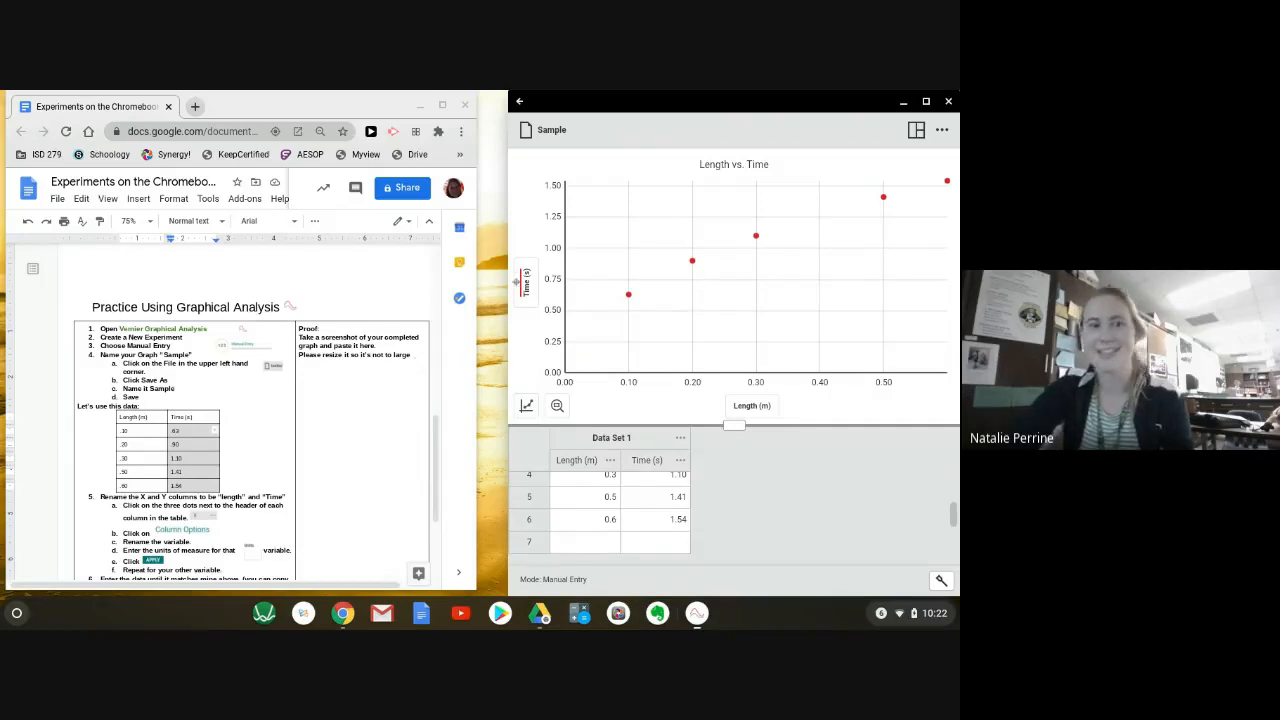
Minimize the instruction document's window and switch to the Google Meet window.
{"action": "left_click_drag", "start_coordinate": [418, 100], "coordinate": [424, 107]}
{"action": "left_click", "coordinate": [423, 109]}
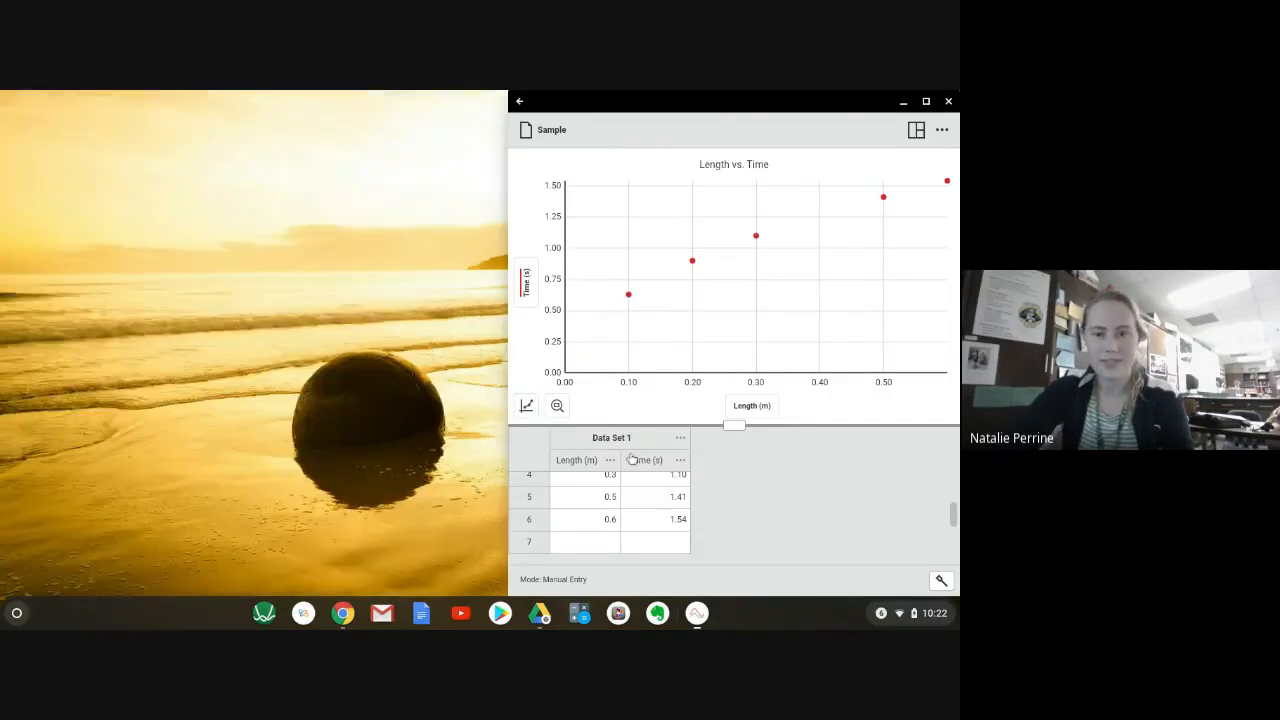
{"action": "left_click", "coordinate": [344, 615]}
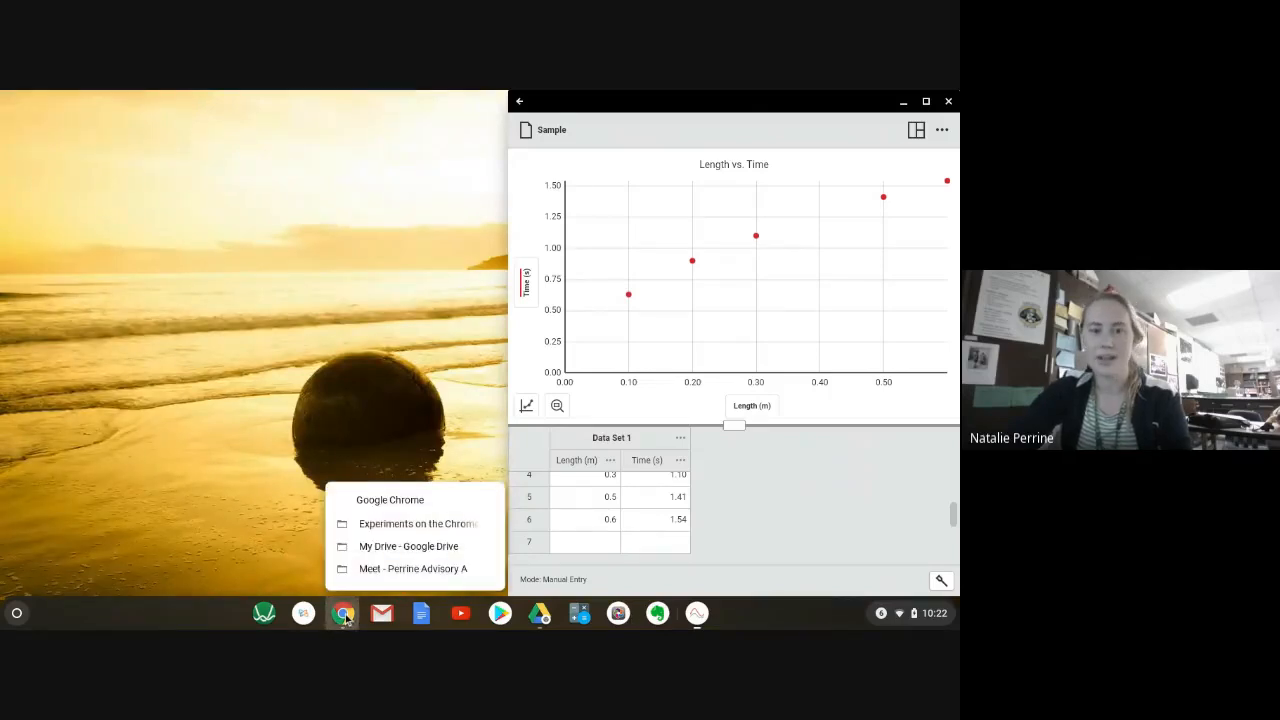
{"action": "left_click", "coordinate": [378, 568]}
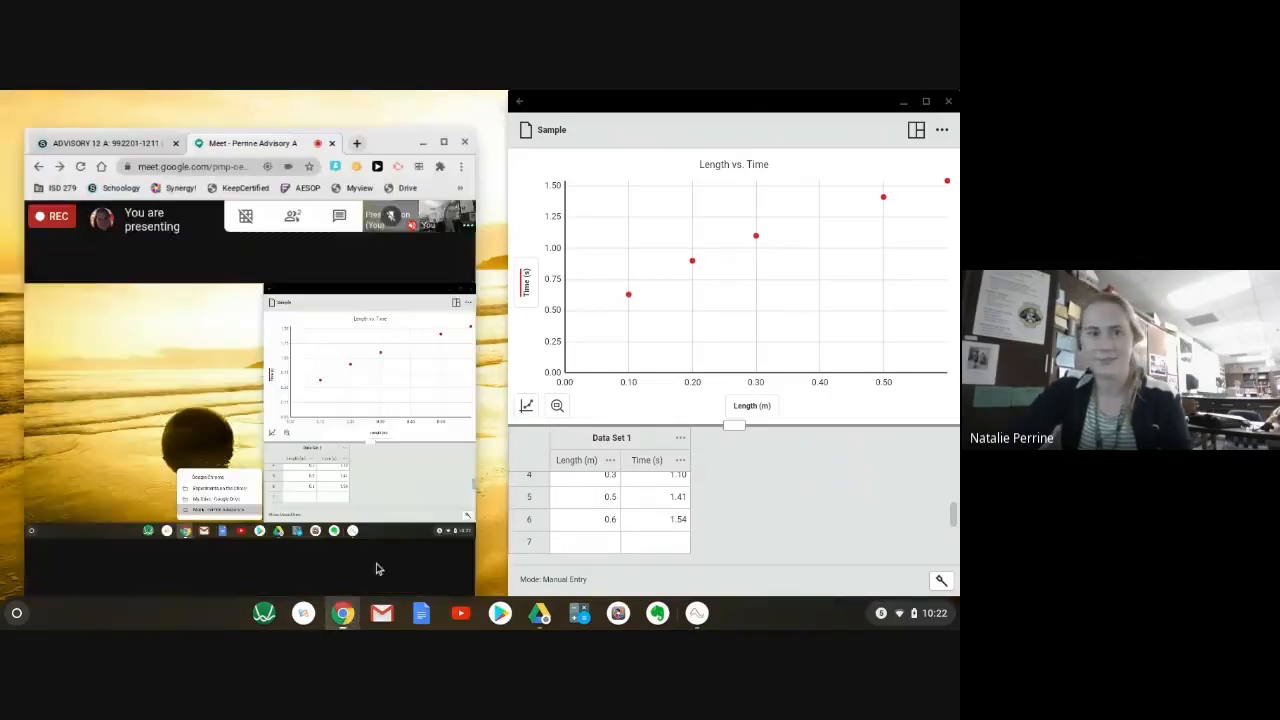